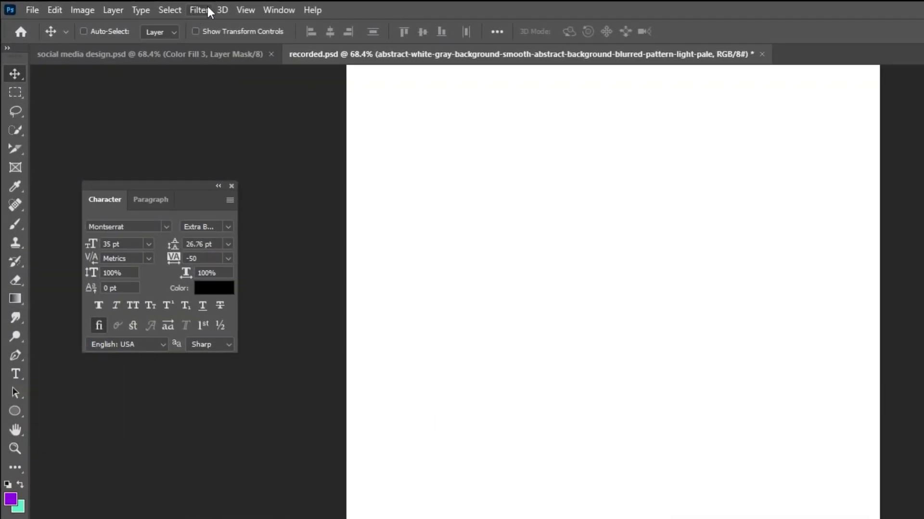
Step: Add a 2-column, 2-row guide layout with 50 px left and right margins, then lock the guides
left_click(243, 8)
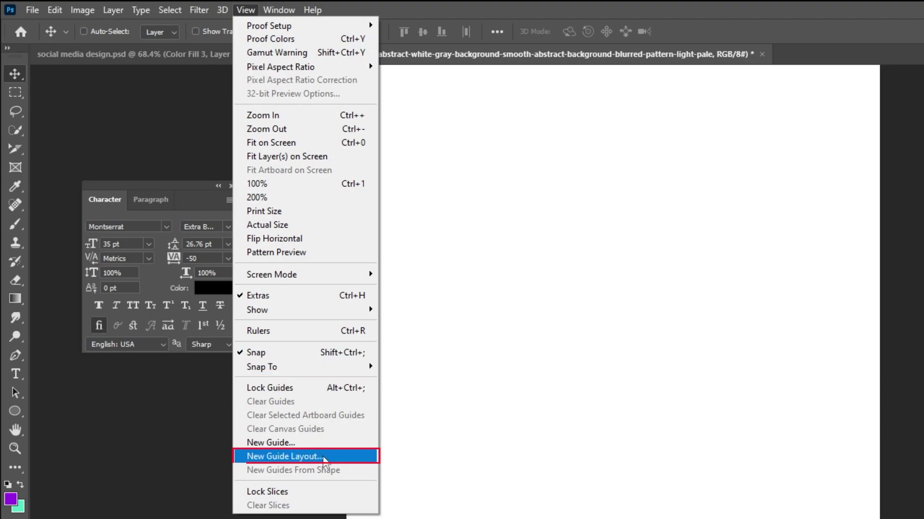
left_click(357, 460)
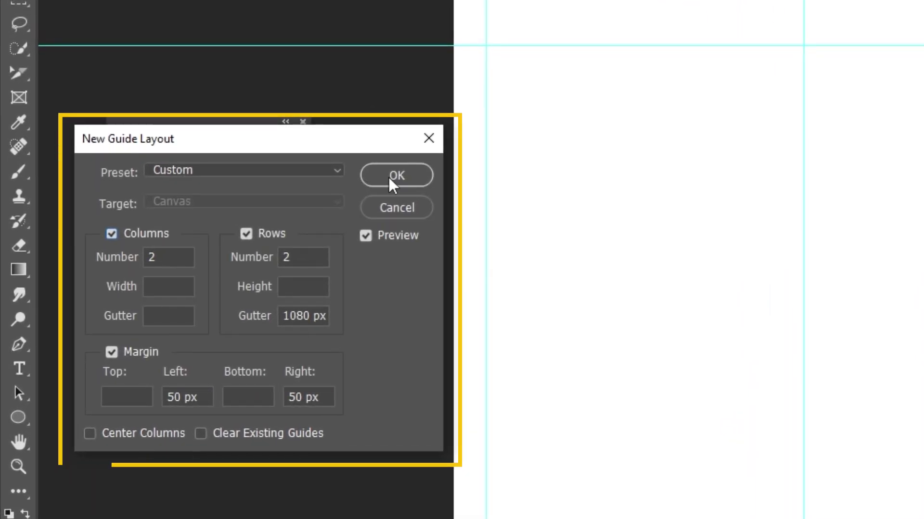
left_click(397, 175)
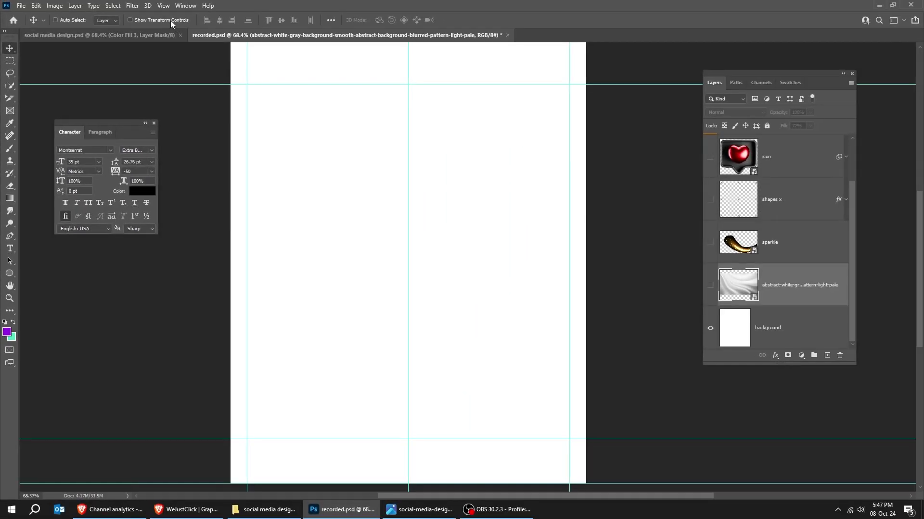
left_click(163, 6)
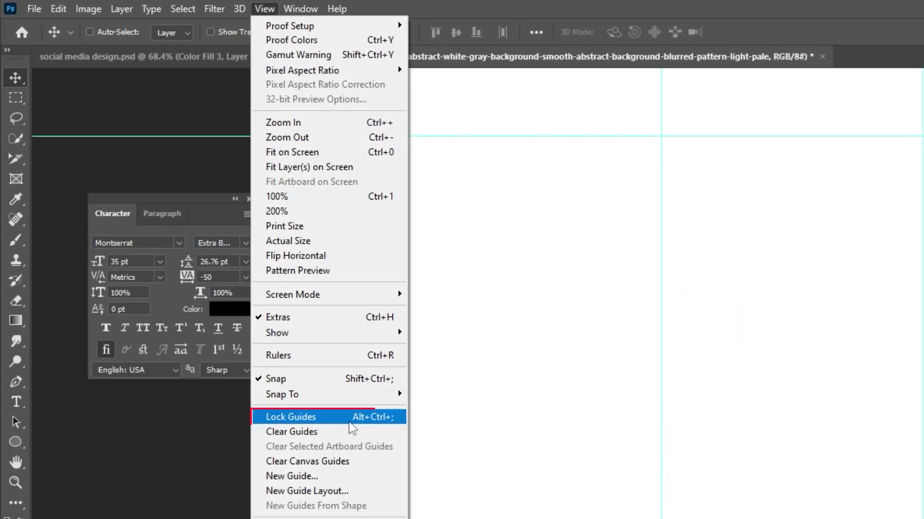
left_click(353, 428)
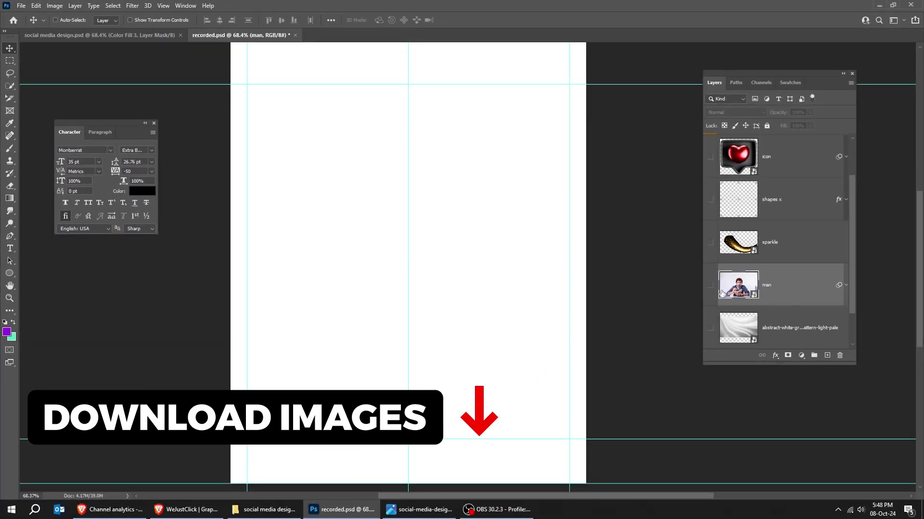
Step: Show the man photo layer and the copyright banner group, then add a layer mask to the man layer
left_click(710, 287)
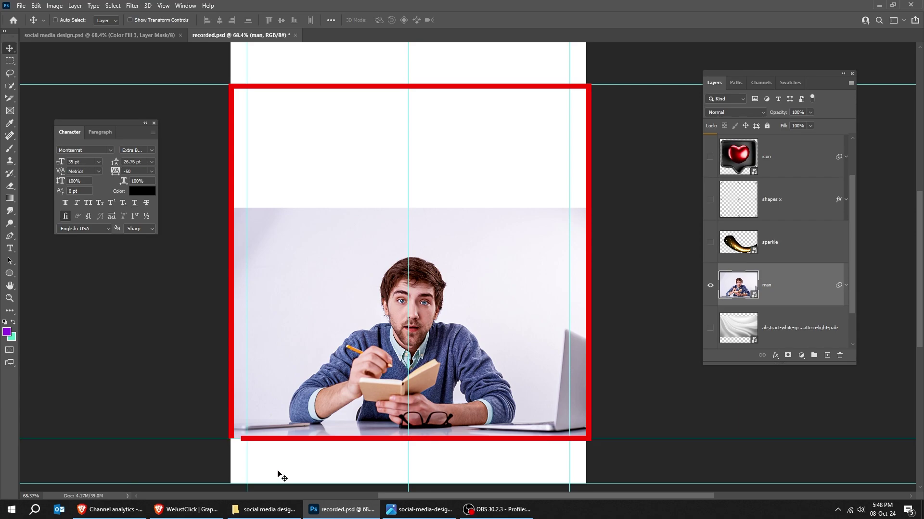
scroll(775, 223, "up", 2)
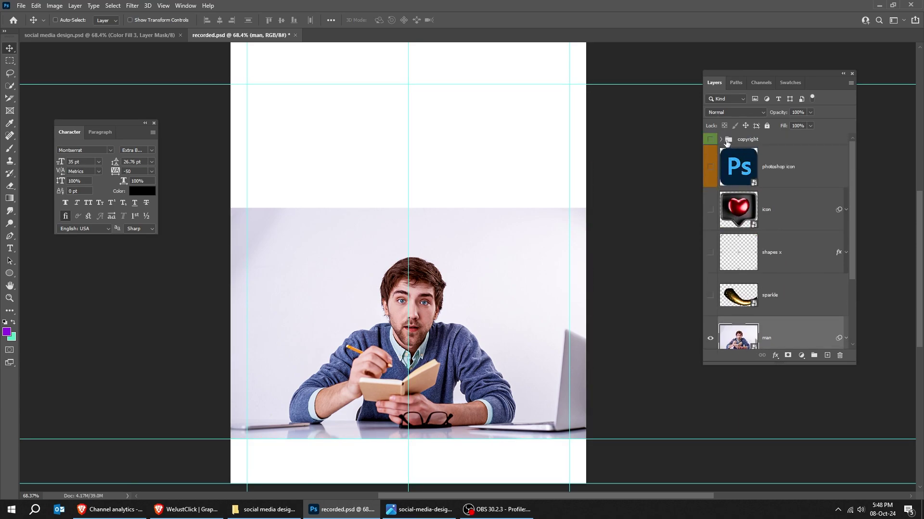
left_click(710, 139)
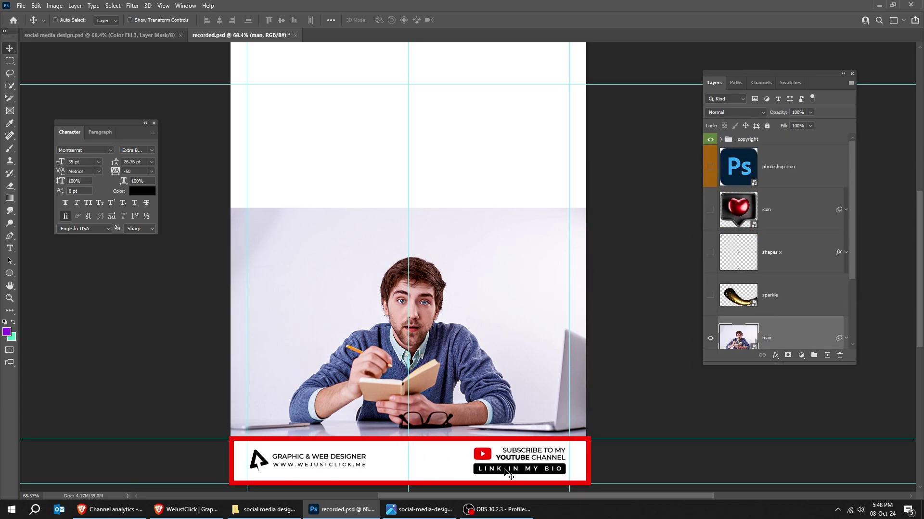
scroll(789, 265, "down", 2)
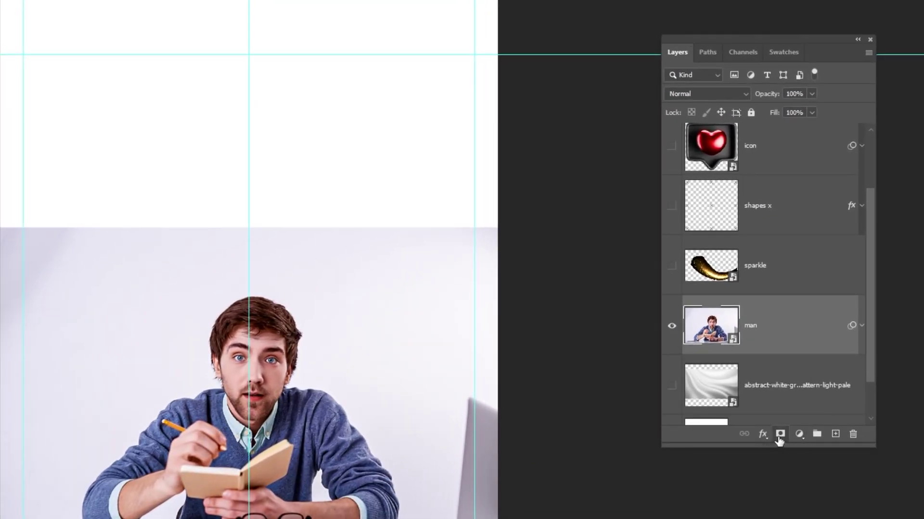
left_click(780, 434)
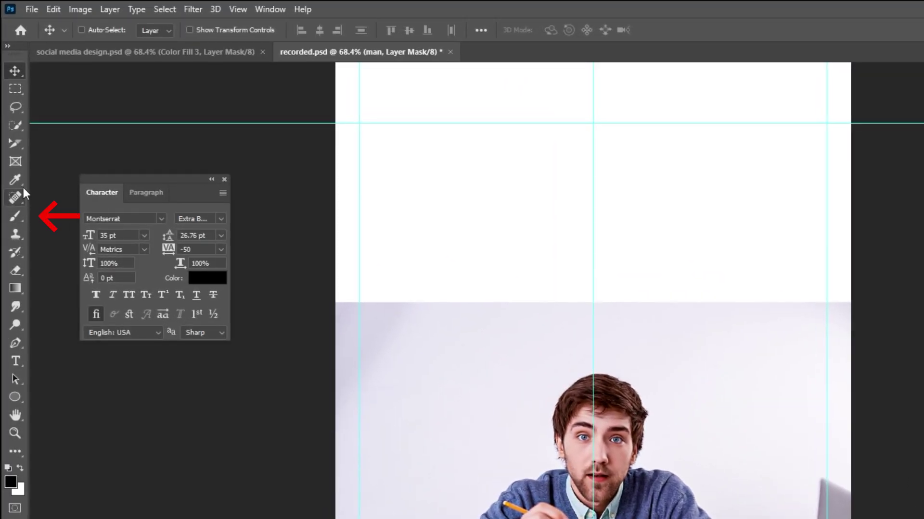
Step: Paint black with a 500 px soft round brush on the man layer mask to fade the photo's top edge
left_click(15, 215)
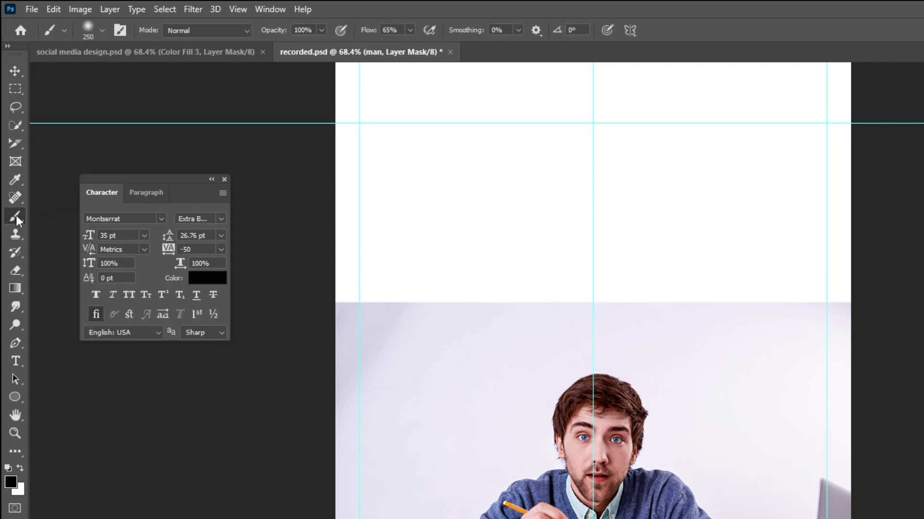
left_click(102, 30)
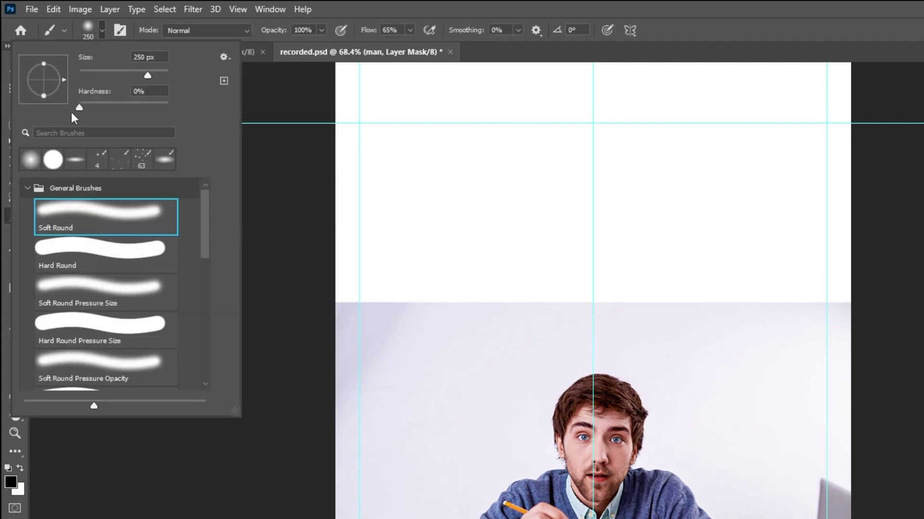
left_click(103, 26)
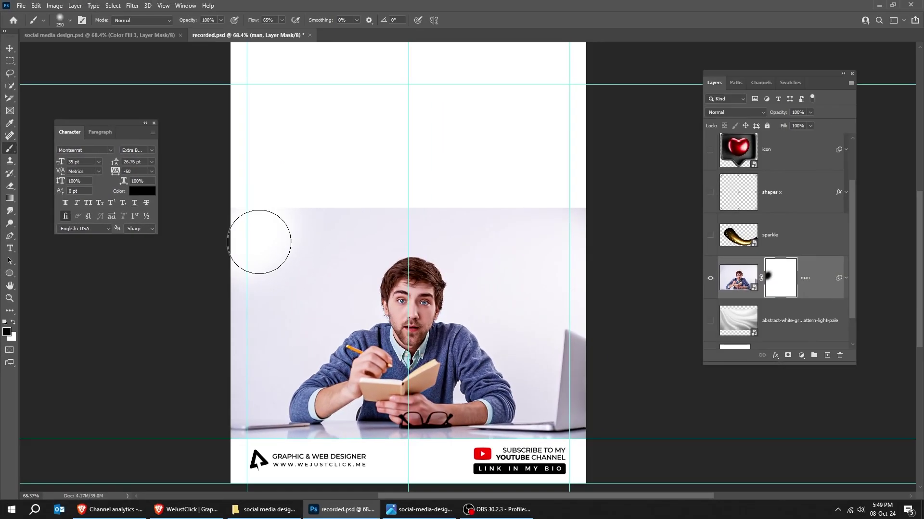
key("bracketright")
key("bracketright")
key("bracketright")
mouse_move(233, 295)
left_mouse_down()
mouse_move(296, 227)
mouse_move(344, 196)
mouse_move(432, 174)
mouse_move(556, 206)
mouse_move(507, 200)
left_mouse_up()
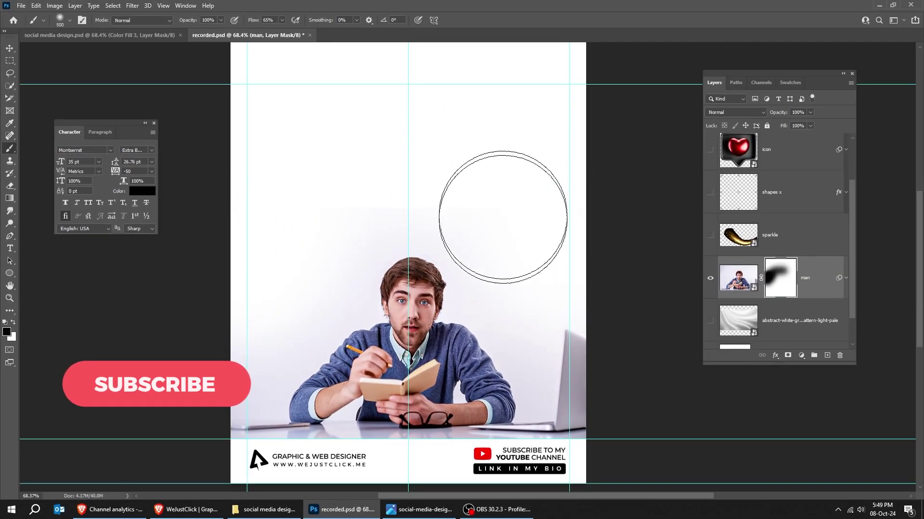
key("bracketleft")
key("bracketleft")
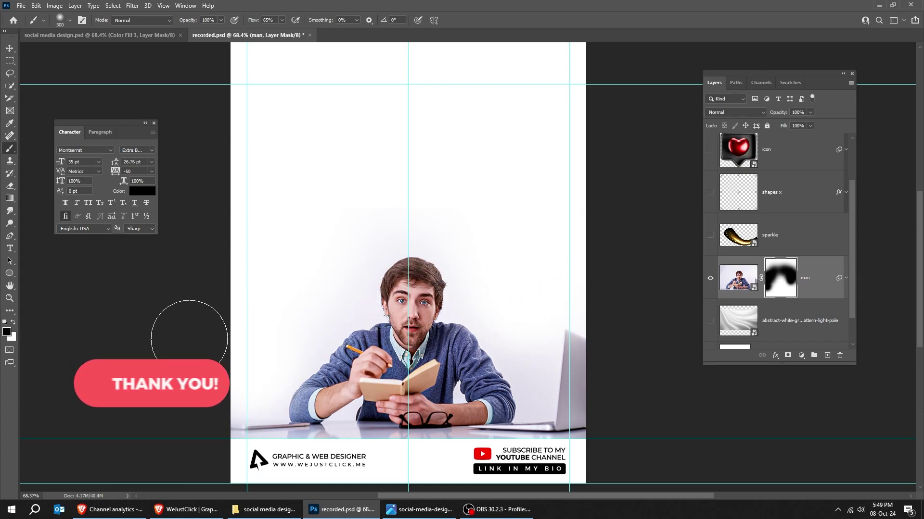
left_click(13, 322)
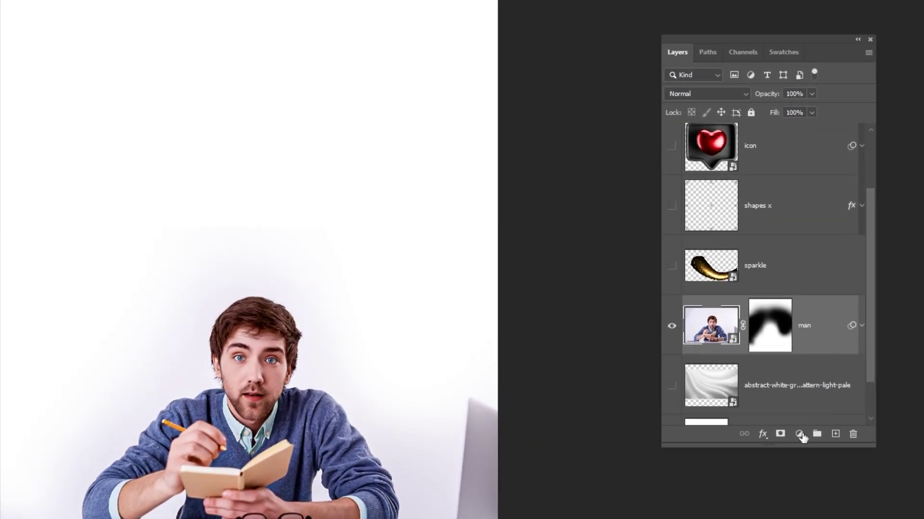
Step: Add a Black & White adjustment layer clipped to the man photo
left_click(800, 434)
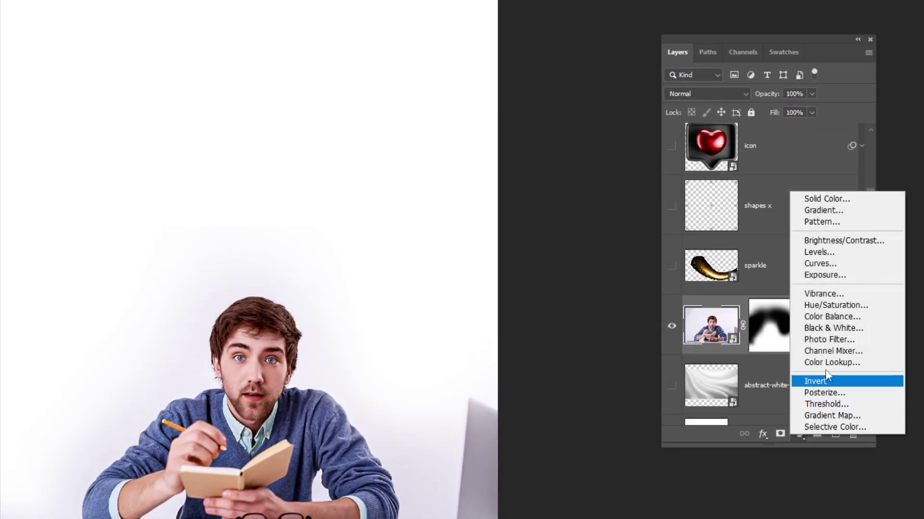
left_click(833, 328)
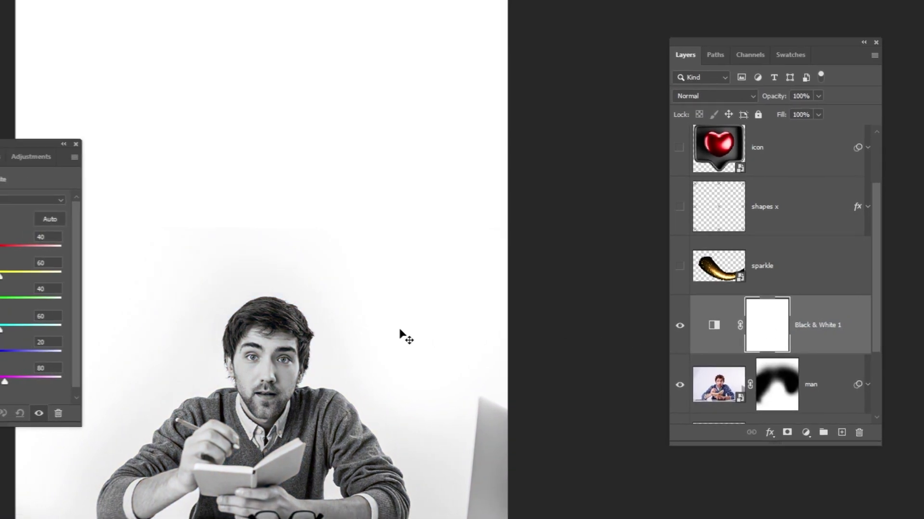
left_click(70, 407)
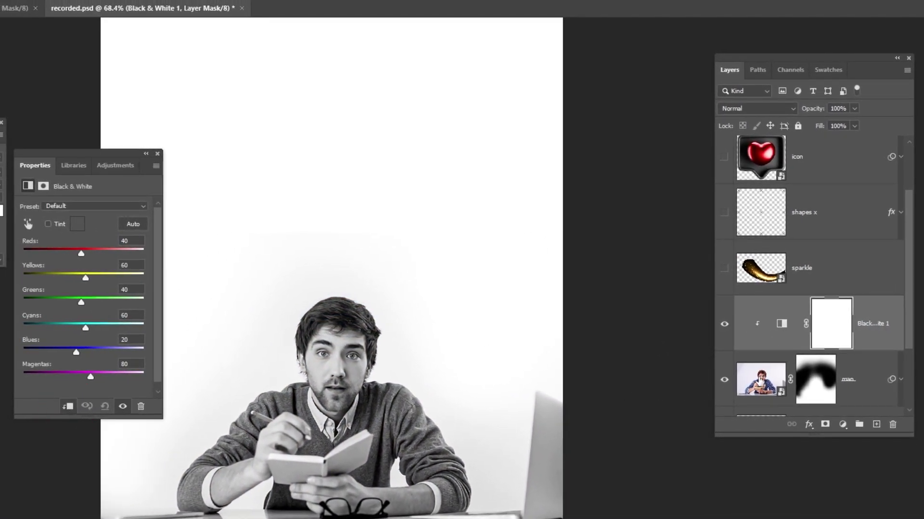
left_click(158, 154)
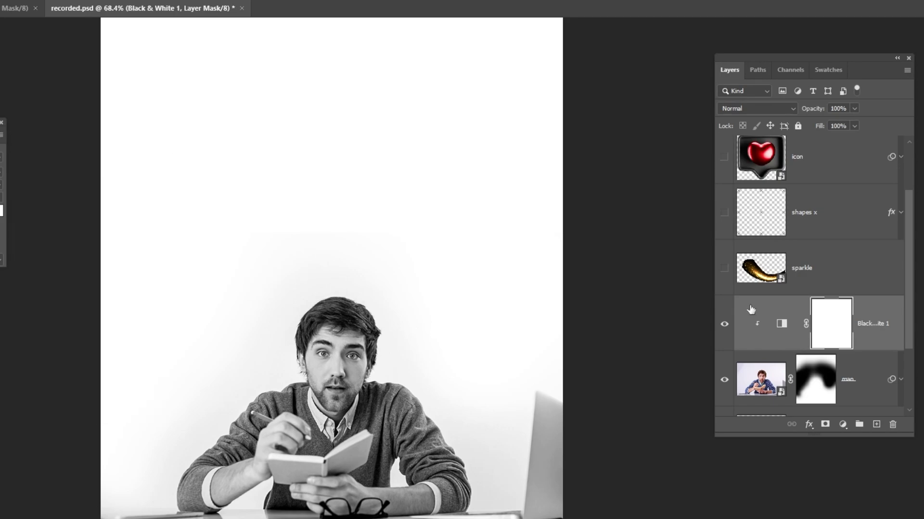
left_click_drag(910, 436, 922, 490)
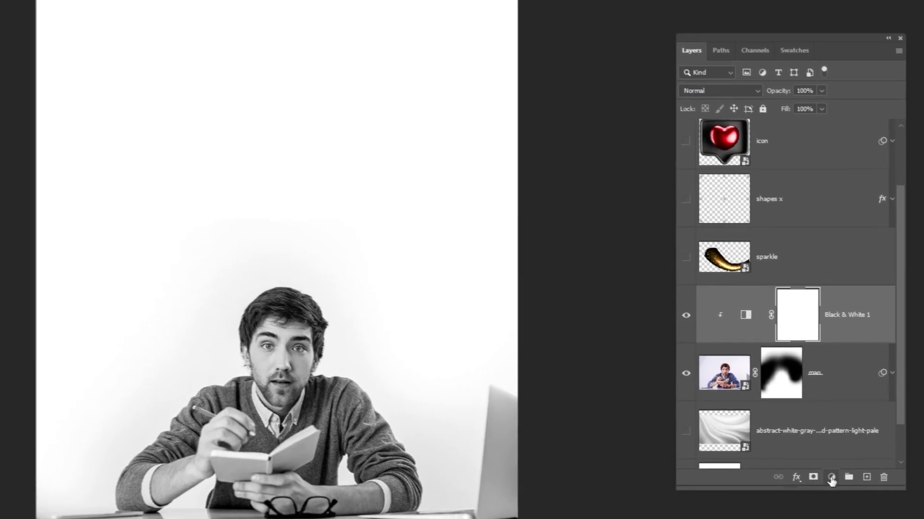
Step: Add a Levels adjustment clipped to the photo with input levels 26, 1.00 and 220
left_click(861, 478)
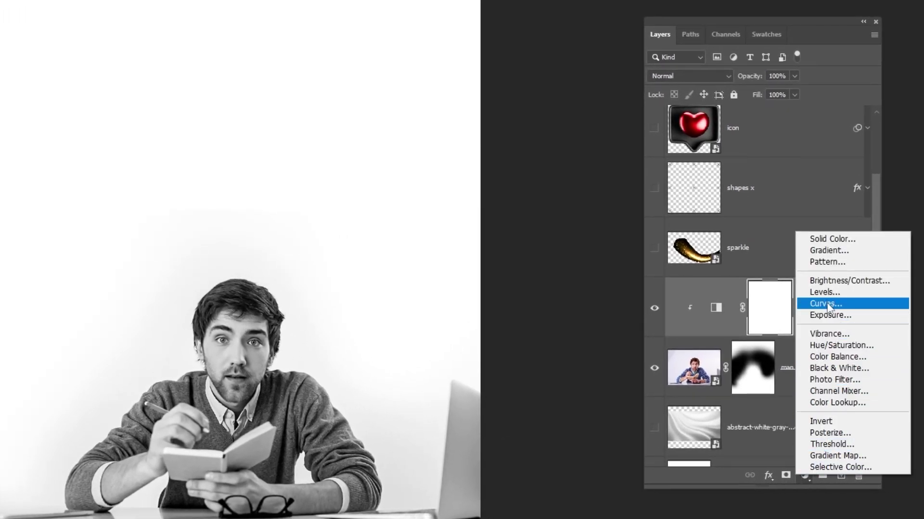
left_click(827, 294)
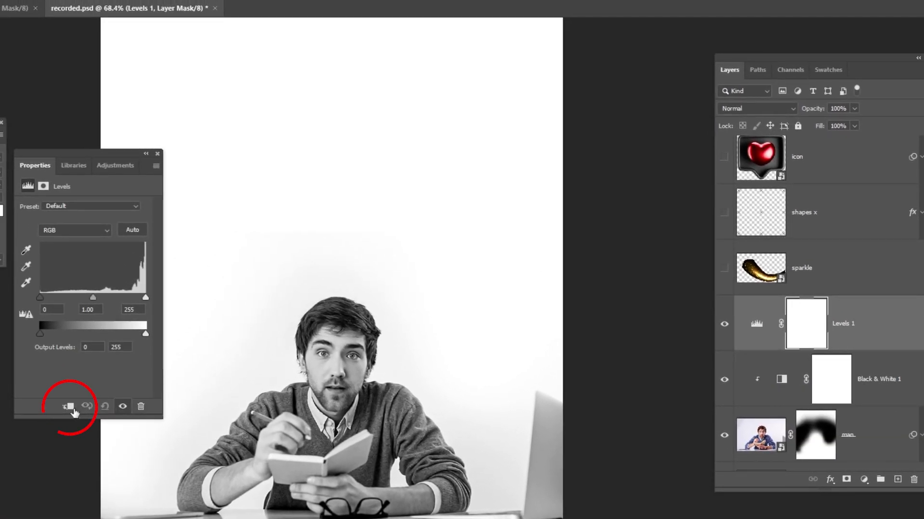
left_click(69, 407)
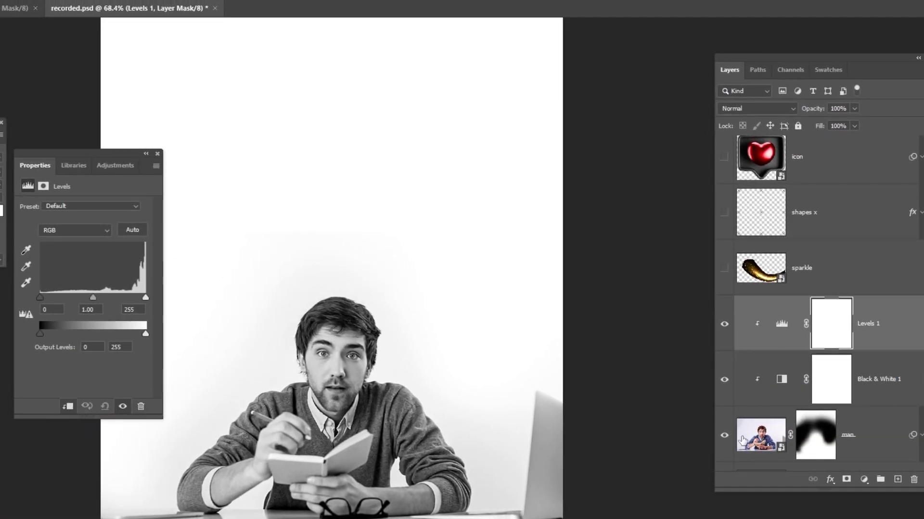
left_click_drag(39, 297, 52, 297)
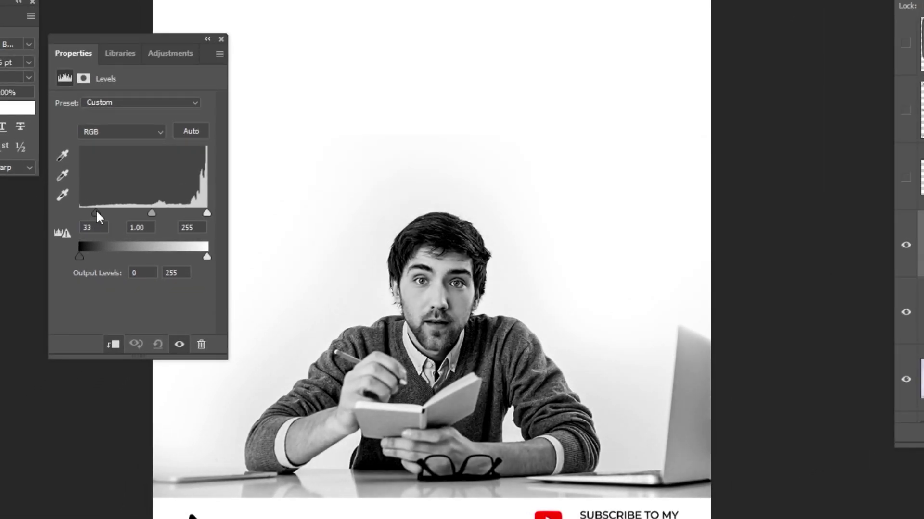
left_click_drag(96, 212, 91, 212)
left_click_drag(207, 212, 189, 210)
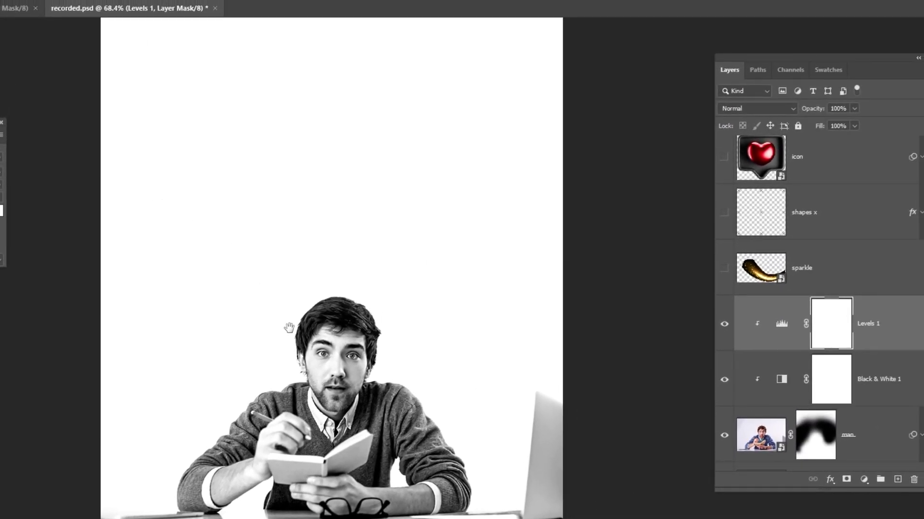
left_click_drag(288, 328, 171, 227)
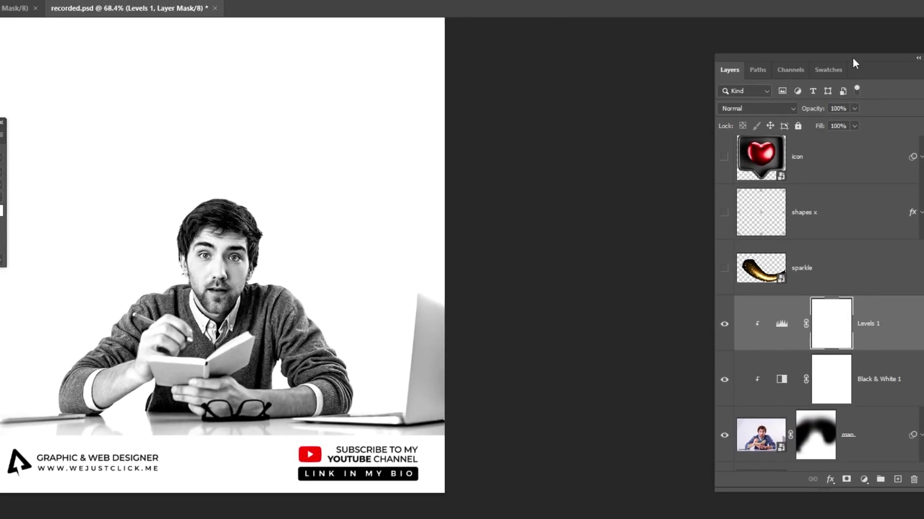
left_click_drag(855, 62, 693, 63)
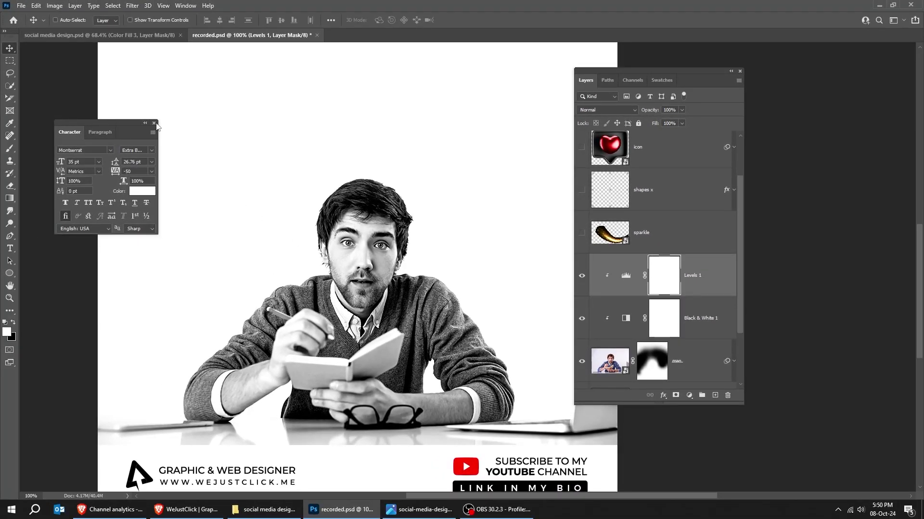
Step: Use Quick Selection to extend the sweater selection over the sleeve and subtract the pencil
left_click(154, 123)
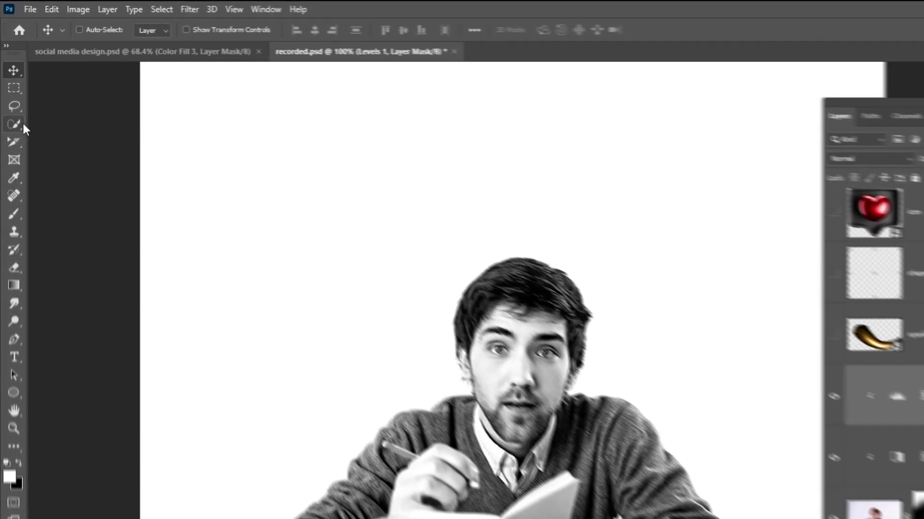
left_click(12, 85)
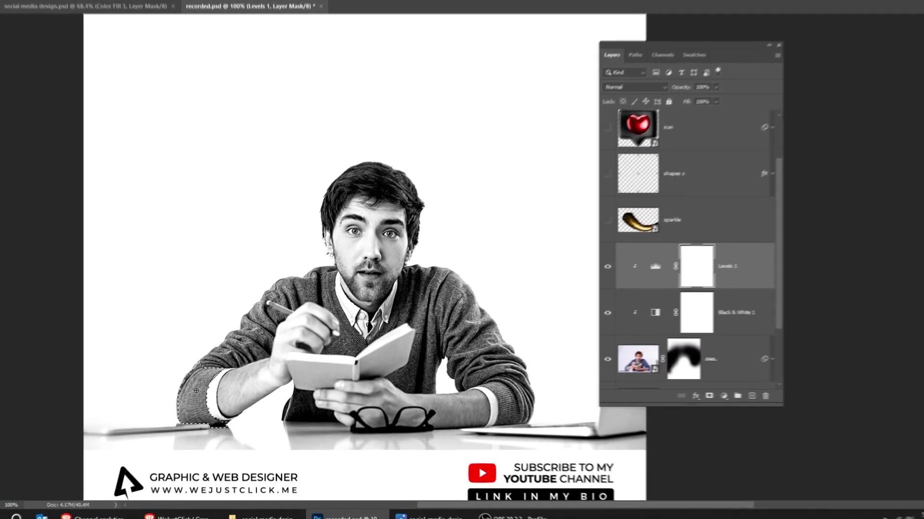
left_click_drag(203, 375, 219, 366)
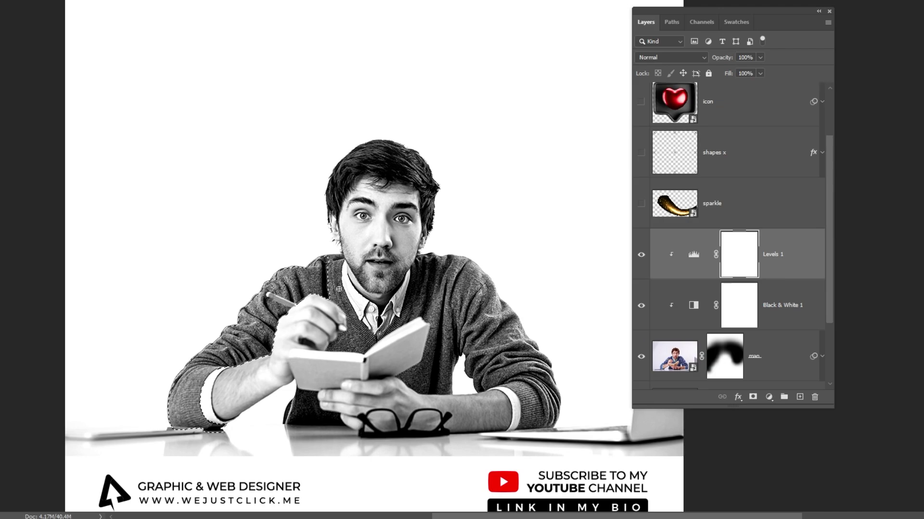
scroll(351, 314, "up", 3)
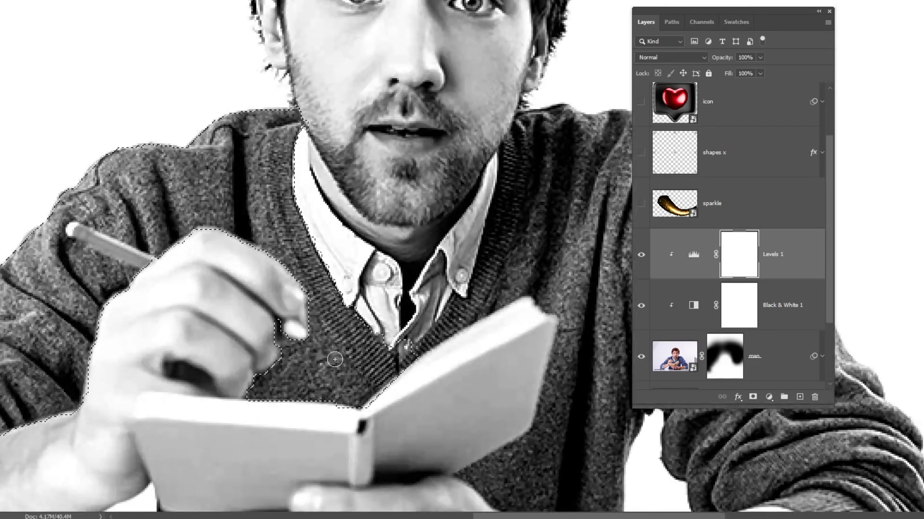
left_click_drag(116, 248, 79, 232)
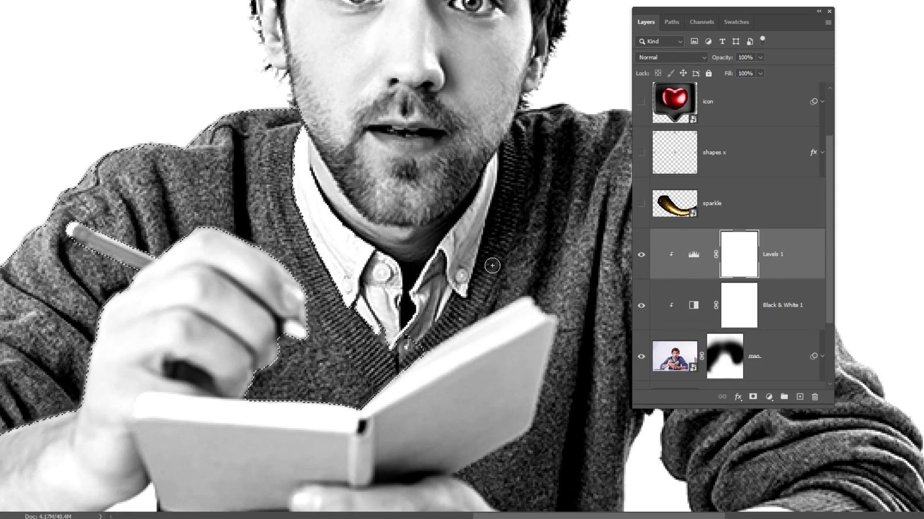
left_click_drag(524, 239, 441, 181)
key("ctrl+0")
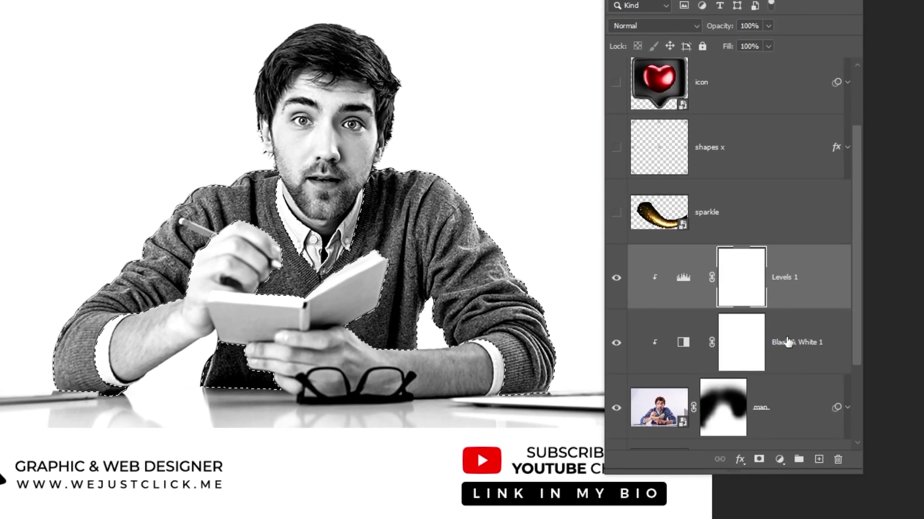
Step: Clip a #9305e2 Color Fill to the man in Color mode at 86% fill, then group them
left_click(781, 459)
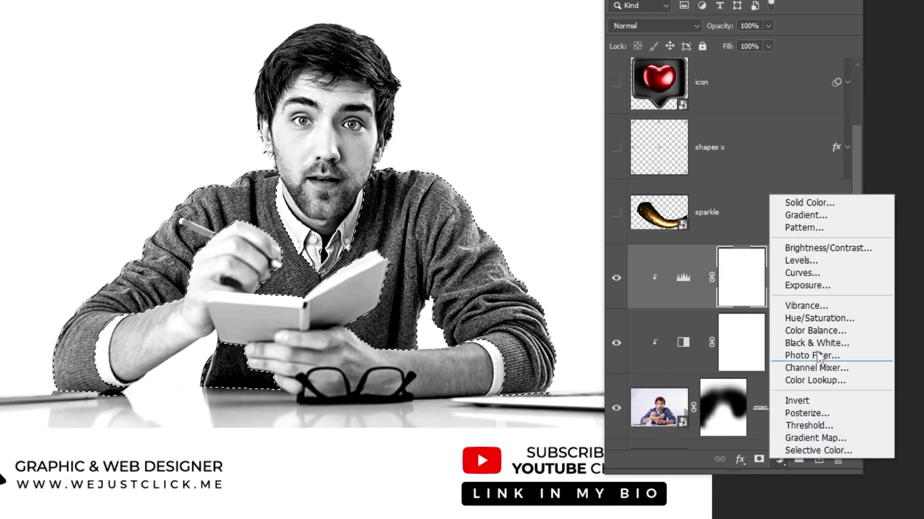
left_click(825, 202)
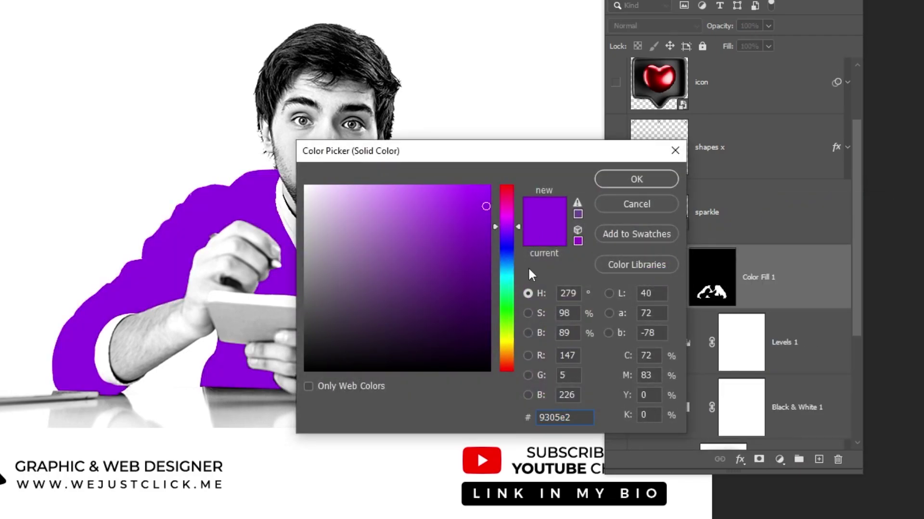
left_click(628, 180)
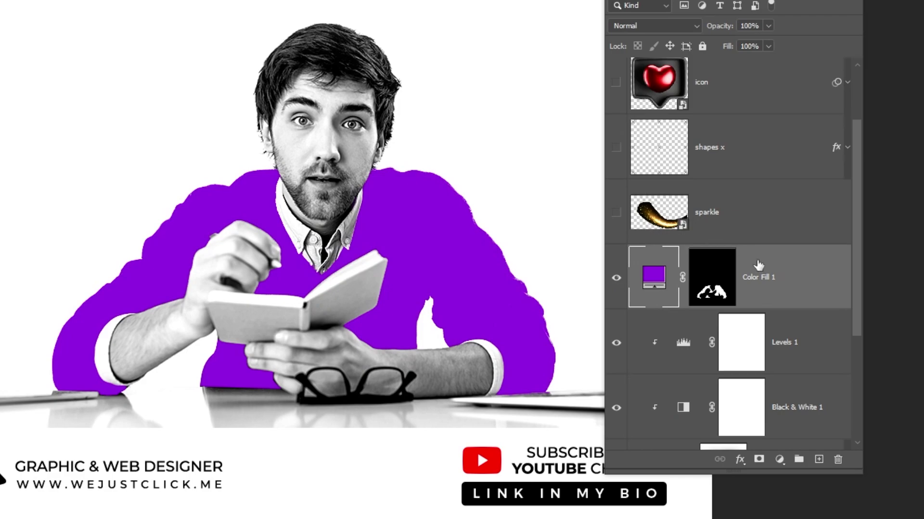
left_click(799, 306, "alt")
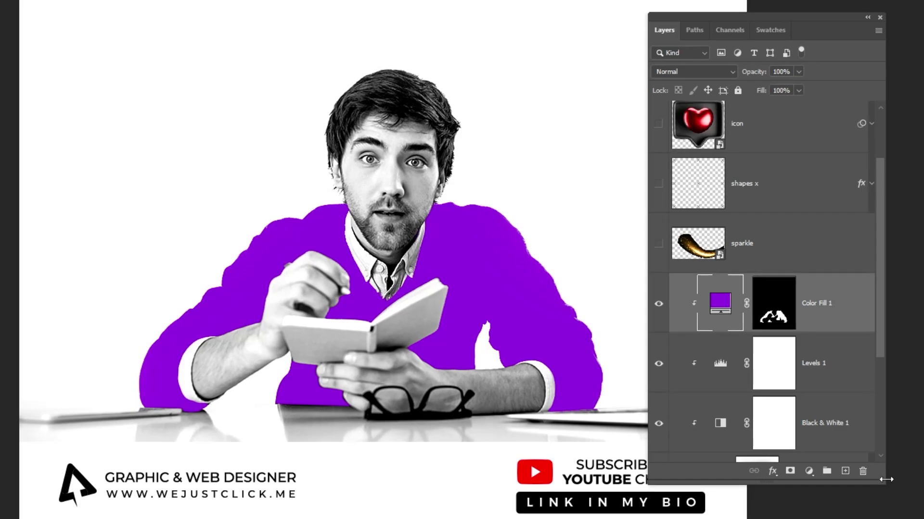
scroll(824, 317, "down", 3)
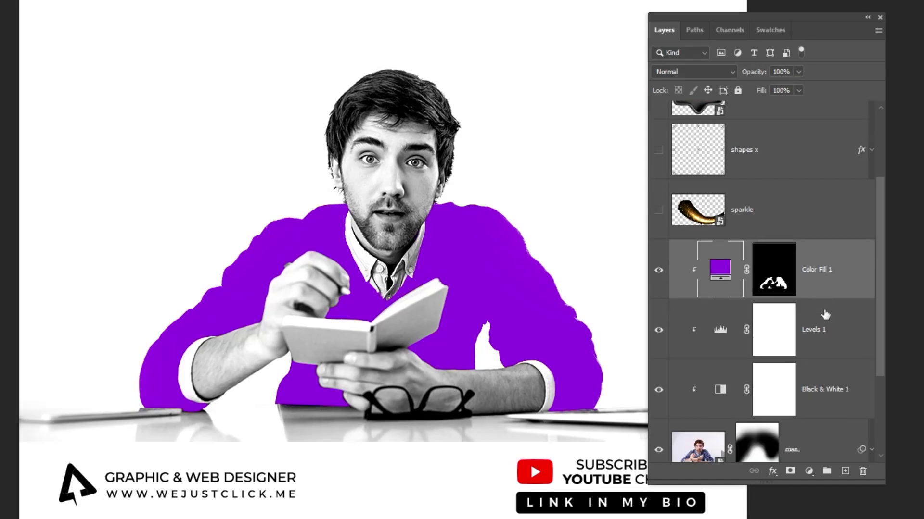
left_click(703, 72)
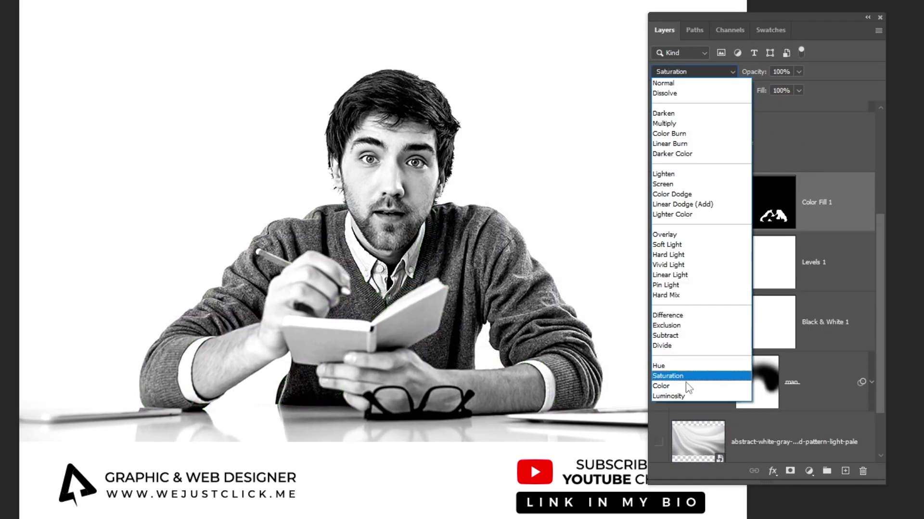
left_click(687, 386)
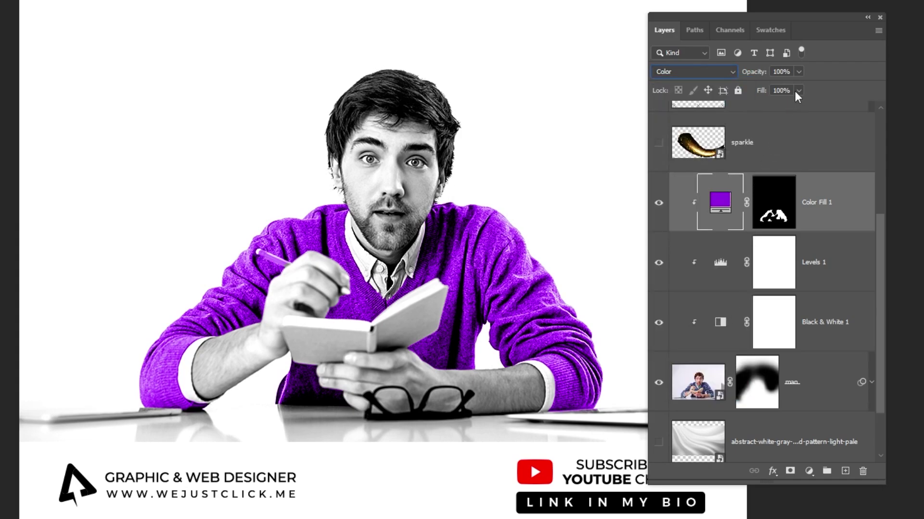
left_click(790, 105)
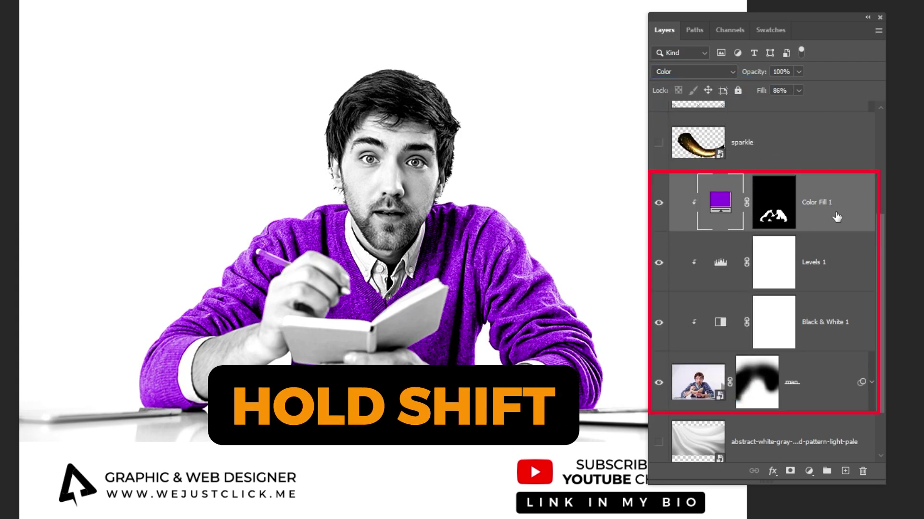
left_click(820, 385, "shift")
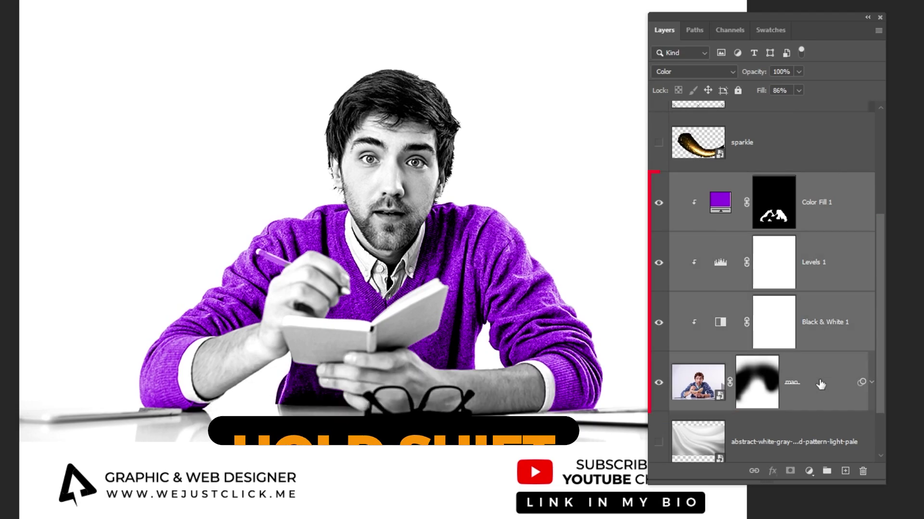
left_click(827, 473)
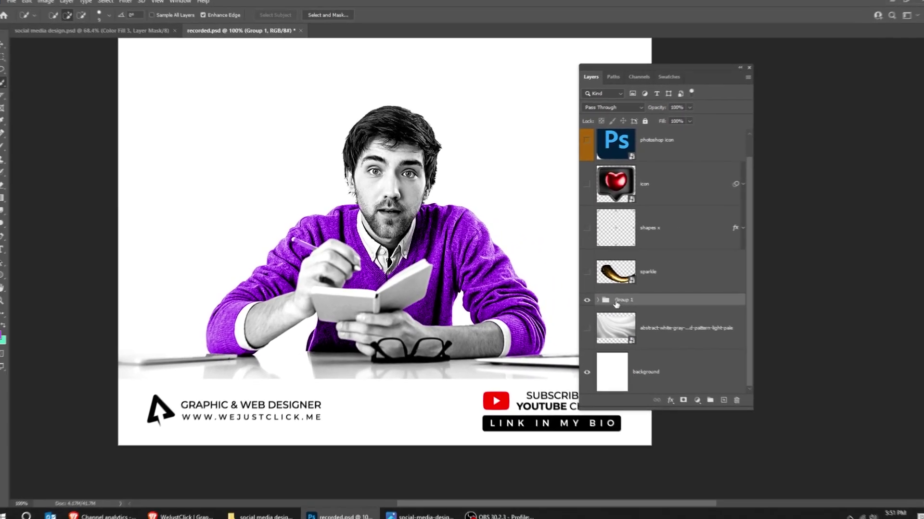
Step: Rename Group 1 to 'man', give it a red colour label, and collapse it
double_click(713, 333)
type("man")
key("Return")
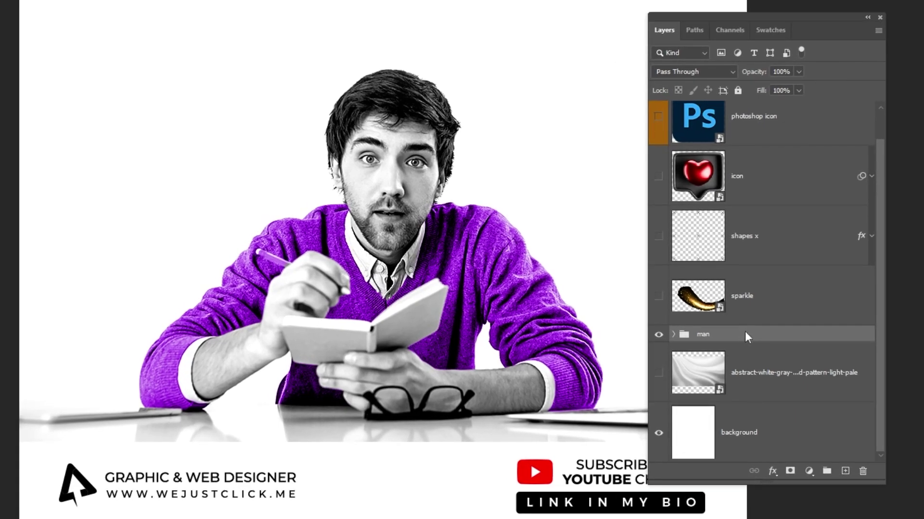
right_click(745, 335)
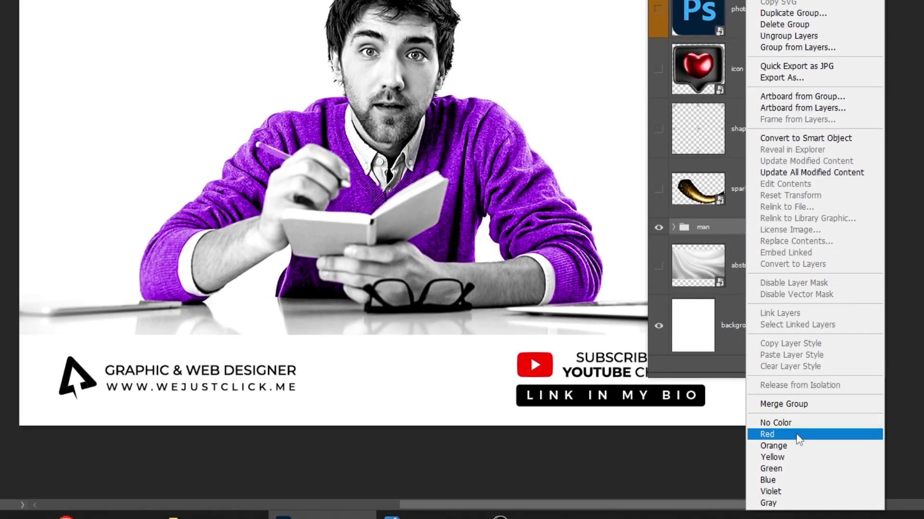
left_click(798, 436)
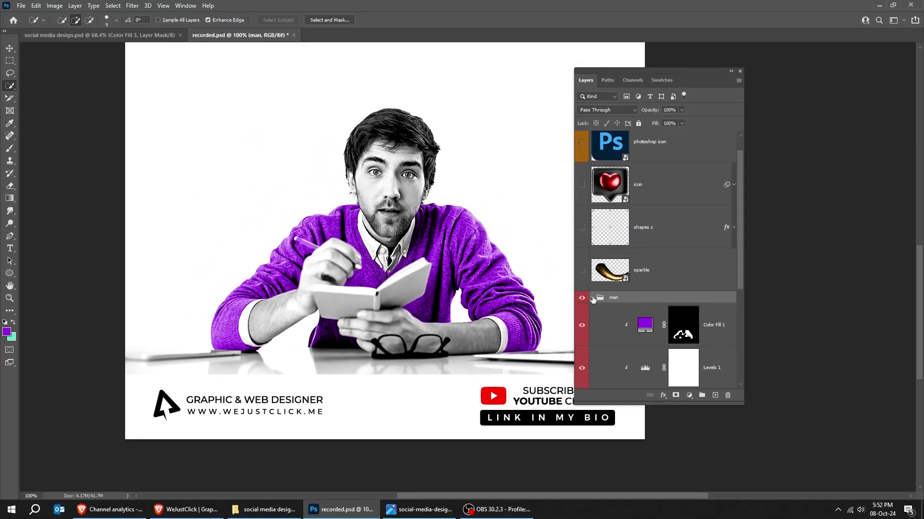
left_click(593, 299)
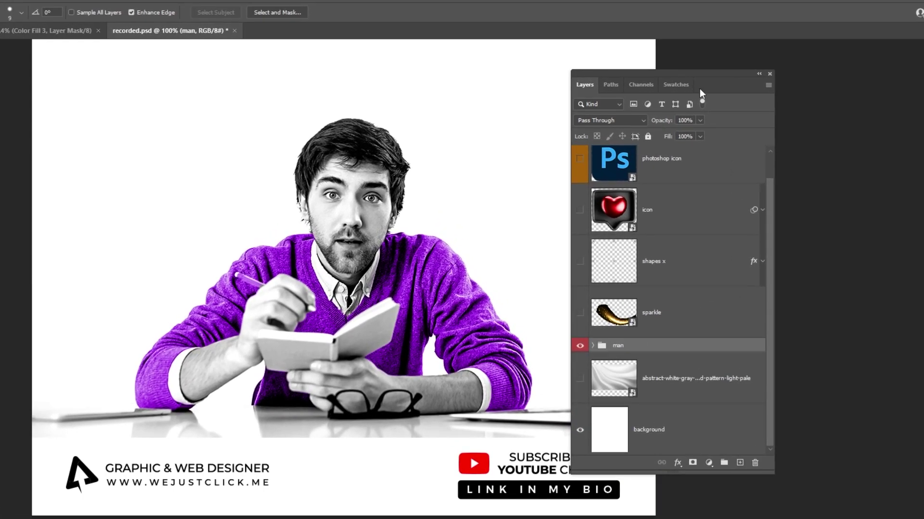
left_click_drag(700, 91, 816, 59)
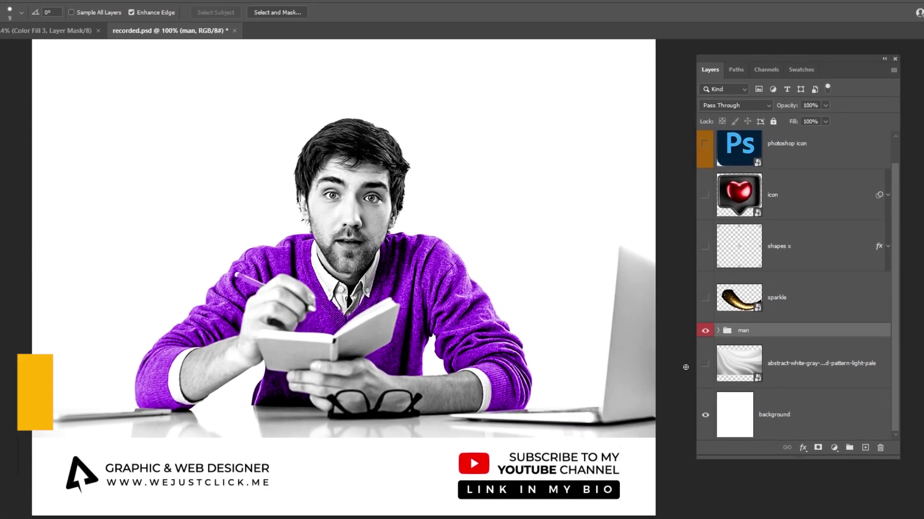
Step: Show and select the abstract white-gray background layer, fitting the whole document on screen
left_click(705, 364)
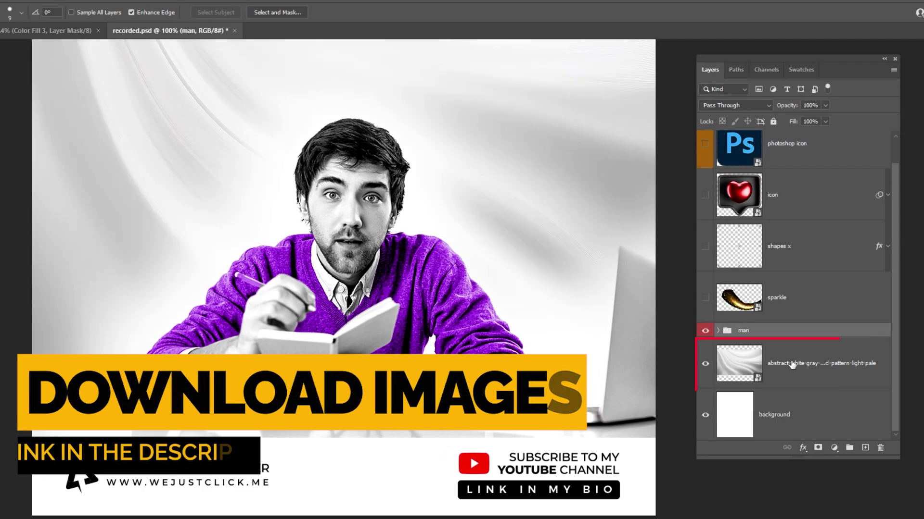
left_click(771, 349)
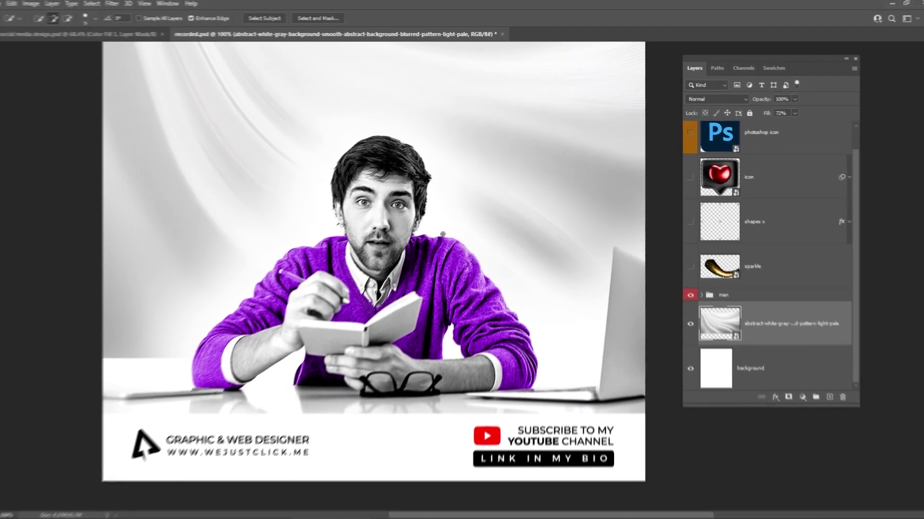
key("ctrl+0")
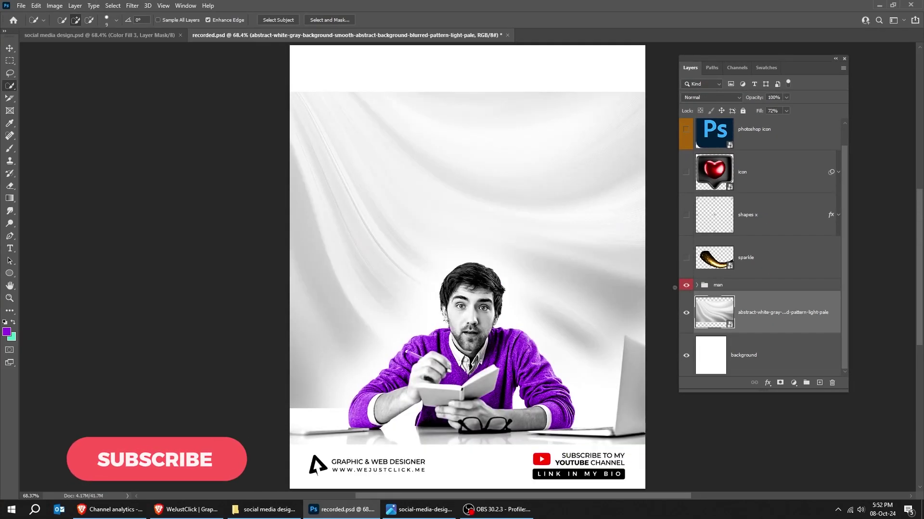
left_click(10, 49)
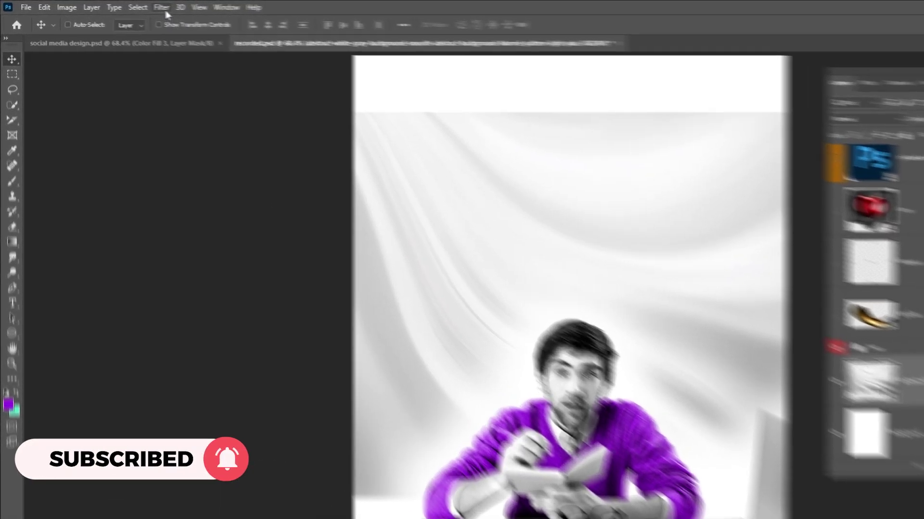
Step: Apply a Gaussian Blur of radius 10.0 to the abstract background and give it a white layer mask
left_click(132, 5)
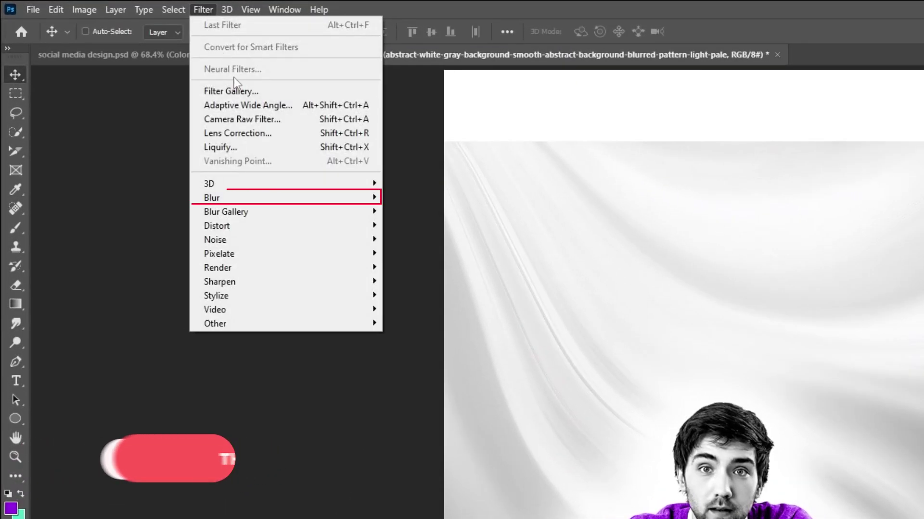
mouse_move(250, 195)
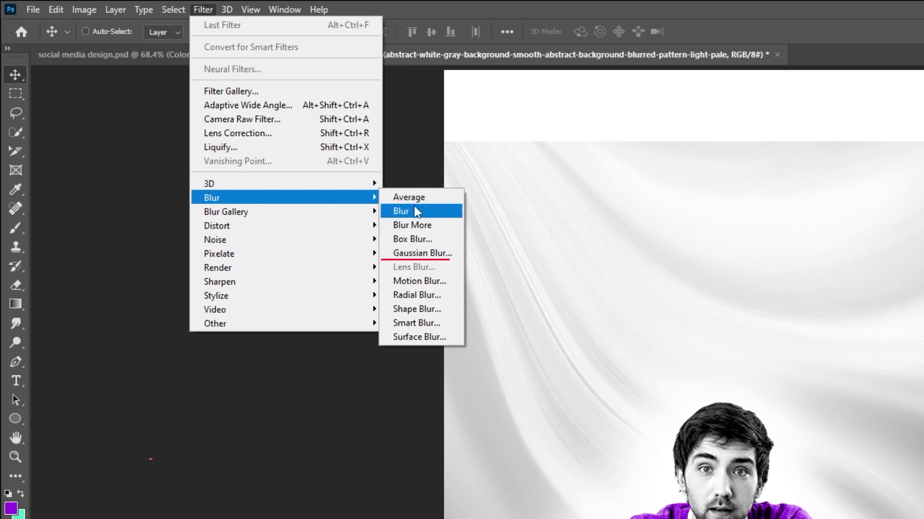
left_click(439, 253)
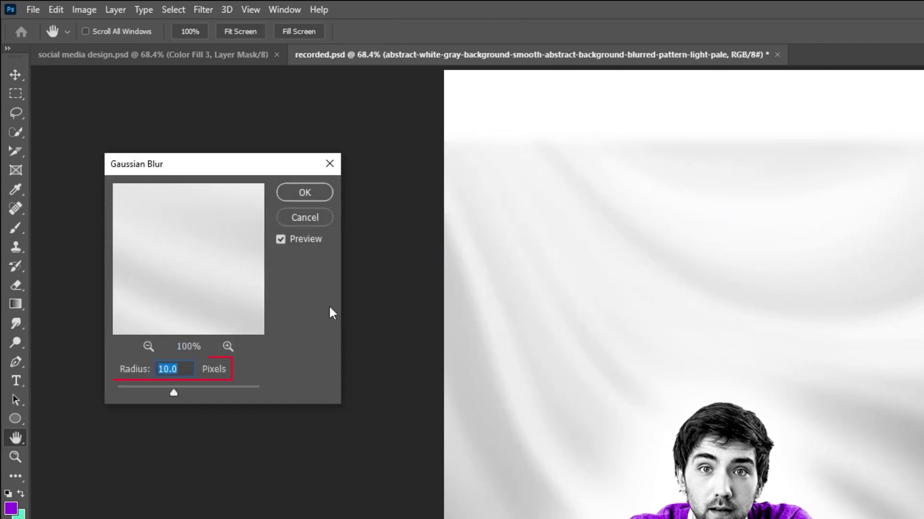
left_click(306, 194)
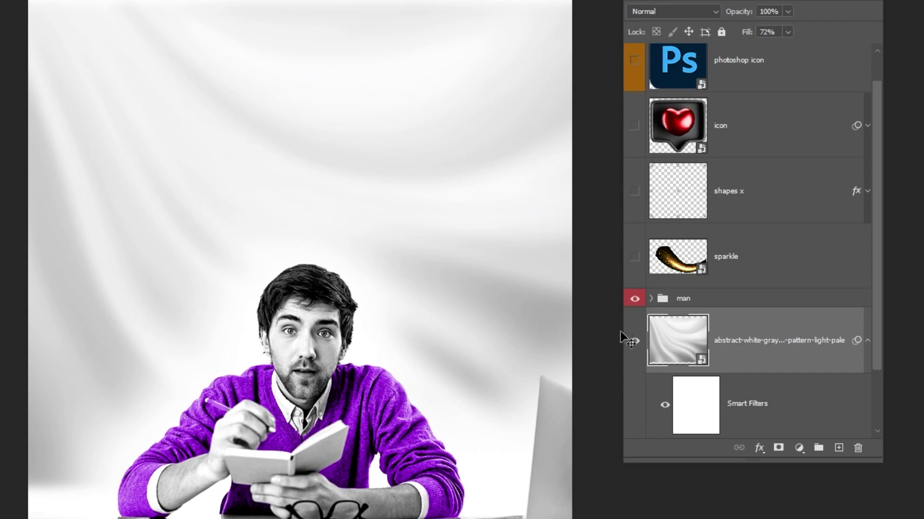
left_click(776, 449)
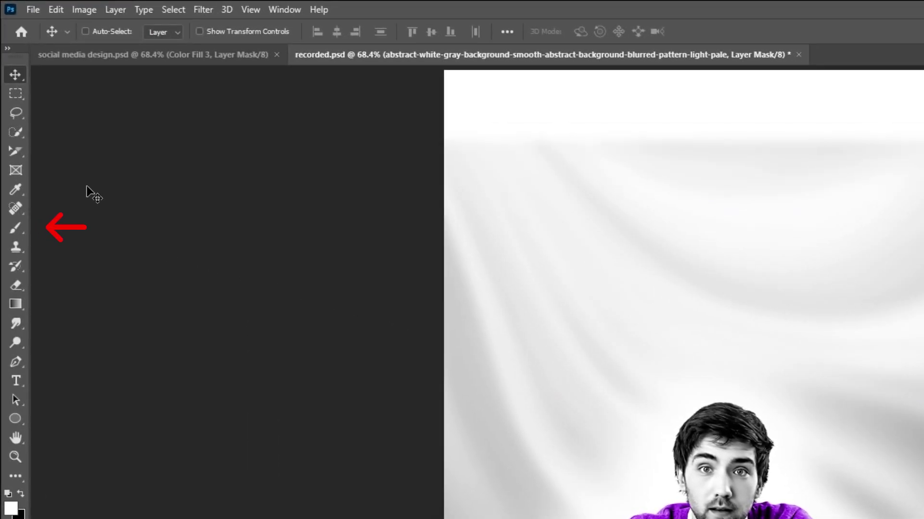
Step: Paint black with a large brush on the background mask to fade the top and right drapes
left_click(21, 223)
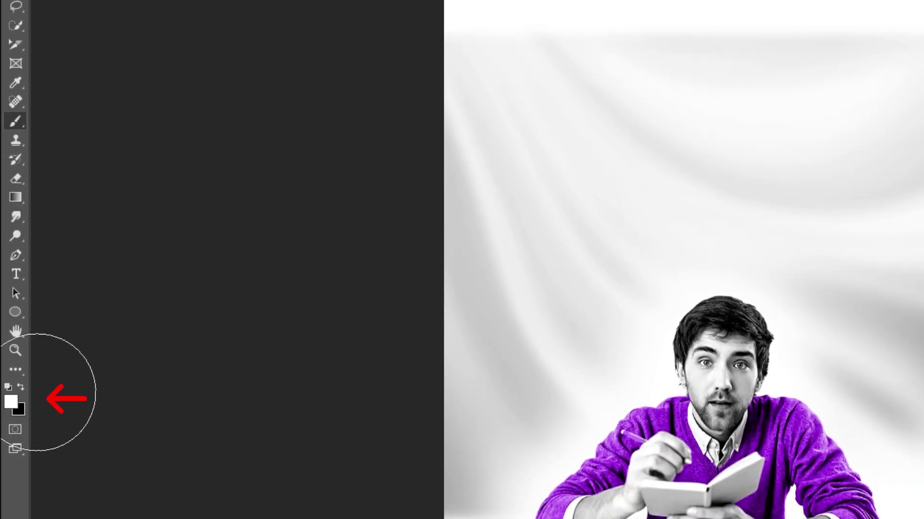
left_click(21, 385)
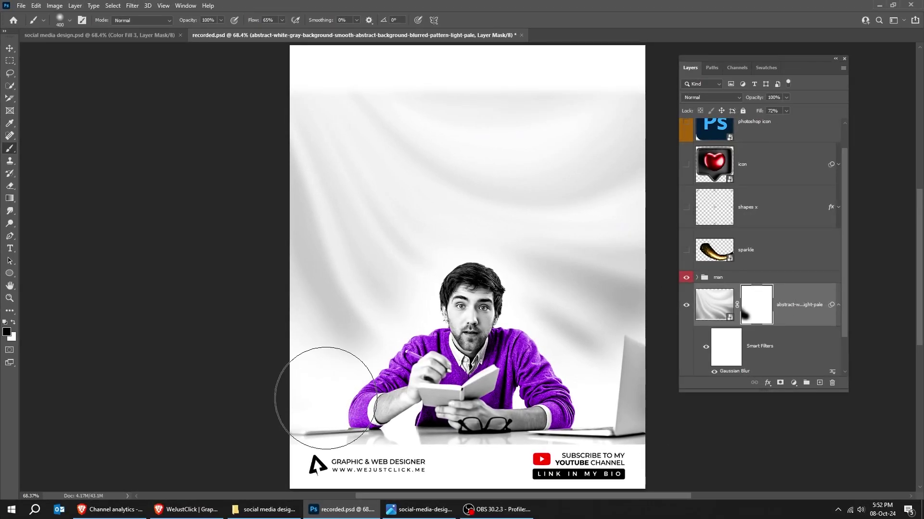
key("bracketright")
key("bracketright")
mouse_move(562, 288)
left_mouse_down()
mouse_move(382, 72)
mouse_move(396, 52)
mouse_move(557, 284)
mouse_move(486, 412)
mouse_move(463, 423)
mouse_move(553, 216)
mouse_move(672, 300)
left_mouse_up()
left_click(686, 305)
left_click(687, 306)
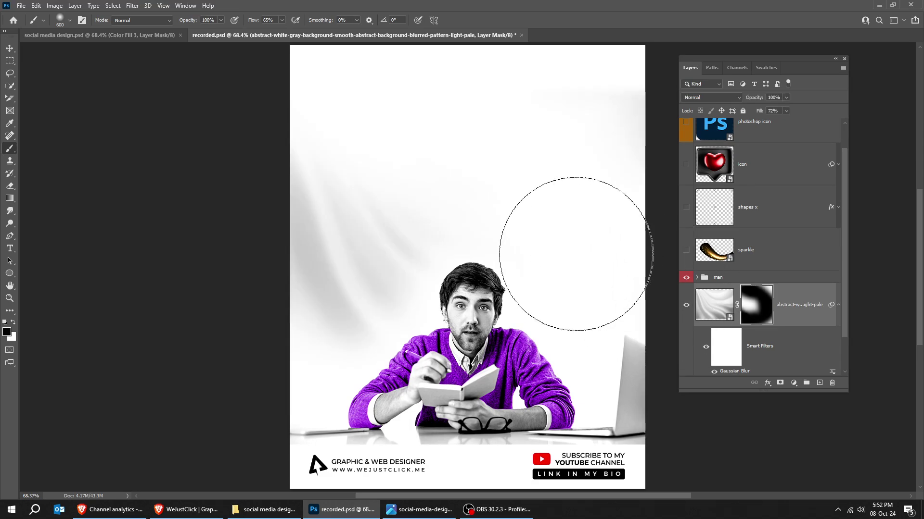
Step: Switch to the Move tool and select the man group
left_click(10, 48)
scroll(532, 208, "up", 1)
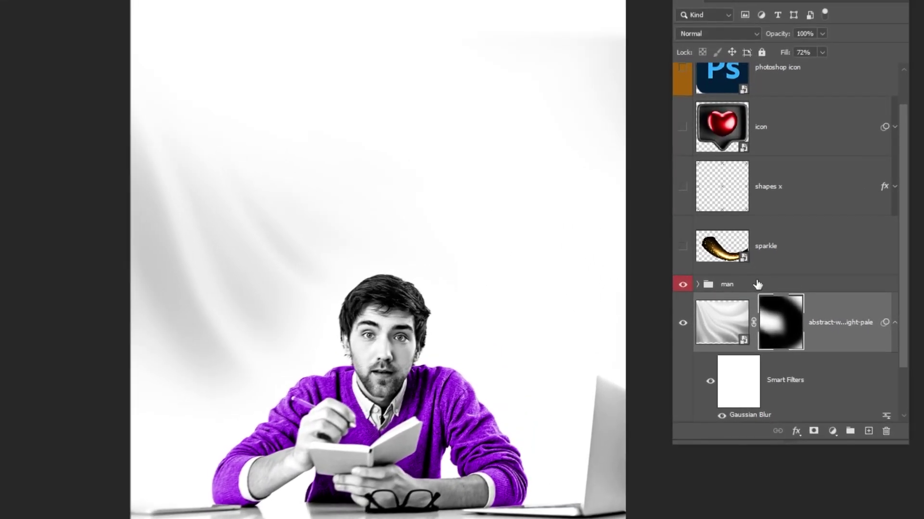
left_click(740, 278)
Step: Show the golden sparkle trail layer in Lighten blend mode and give it a layer mask
left_click(765, 247)
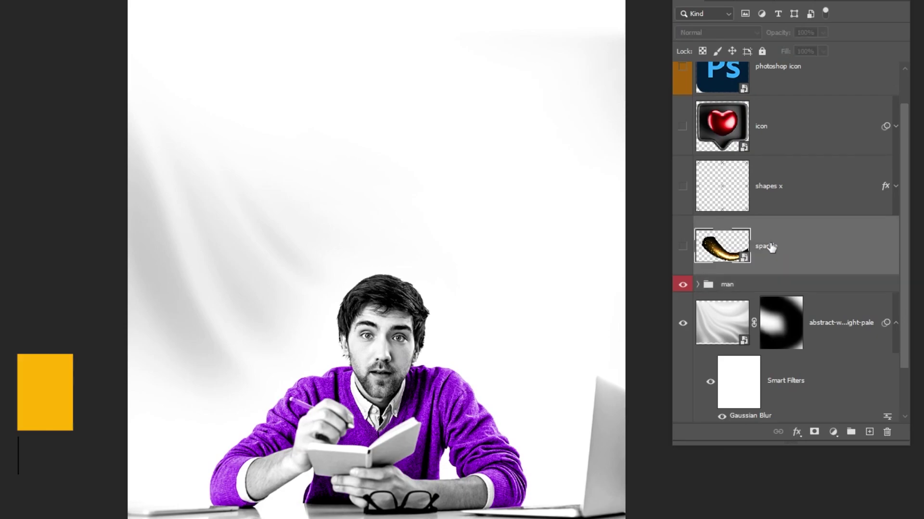
left_click(682, 248)
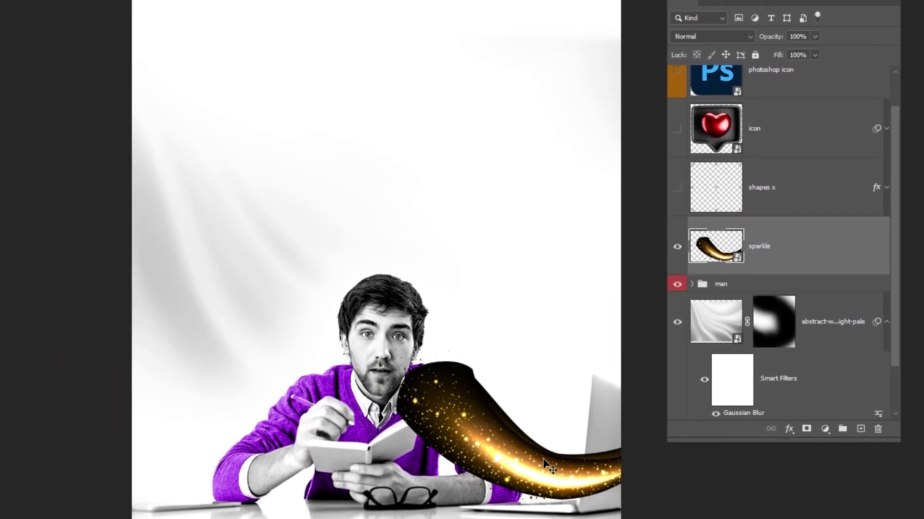
left_click(710, 37)
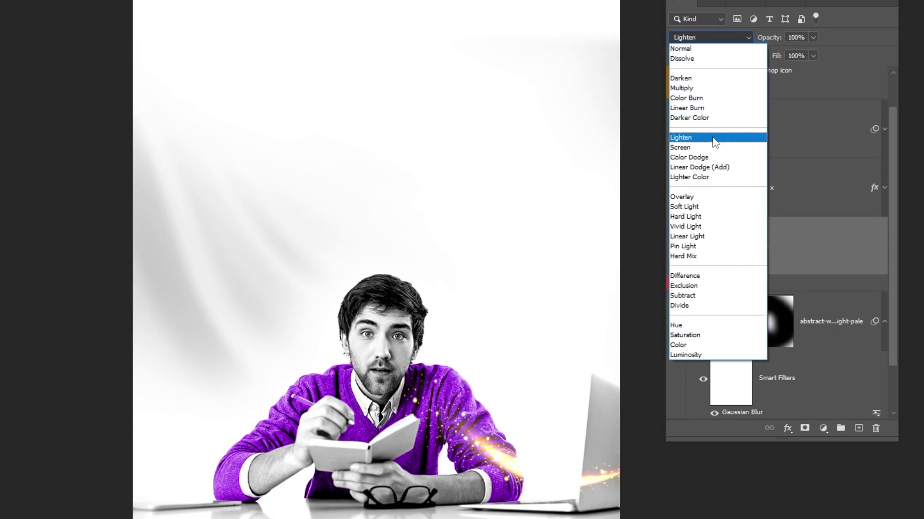
left_click(714, 140)
left_click_drag(571, 336, 393, 393)
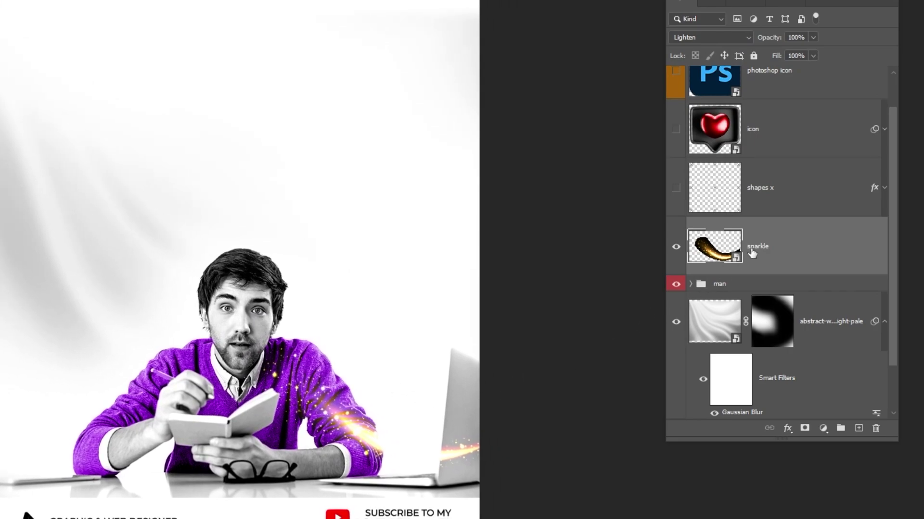
left_click(804, 428)
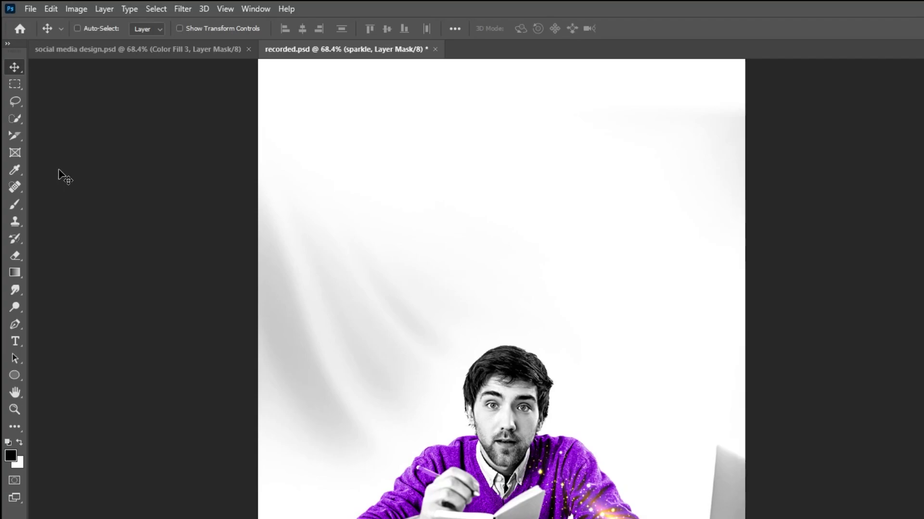
Step: Paint black with a smaller brush on the sparkle mask to hide the trail over the laptop
key("b")
key("bracketleft")
key("bracketleft")
key("bracketleft")
key("bracketleft")
key("bracketleft")
key("bracketleft")
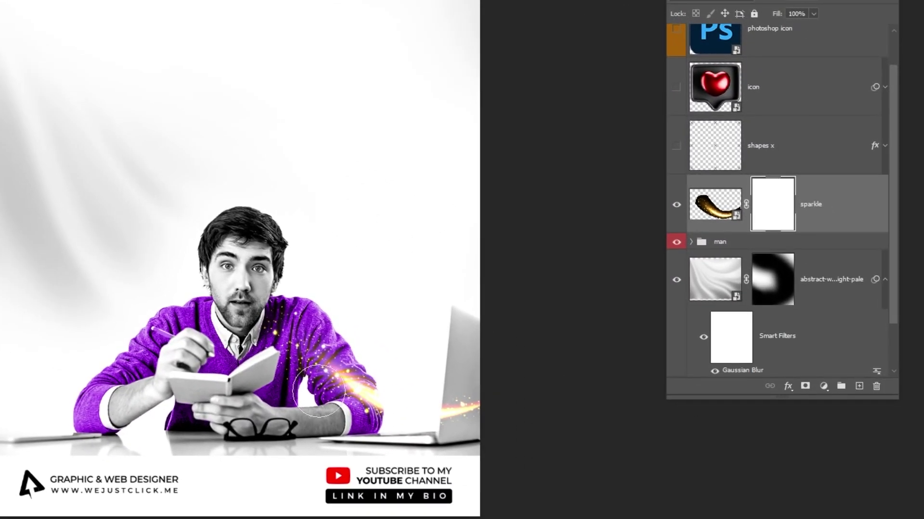
key("bracketleft")
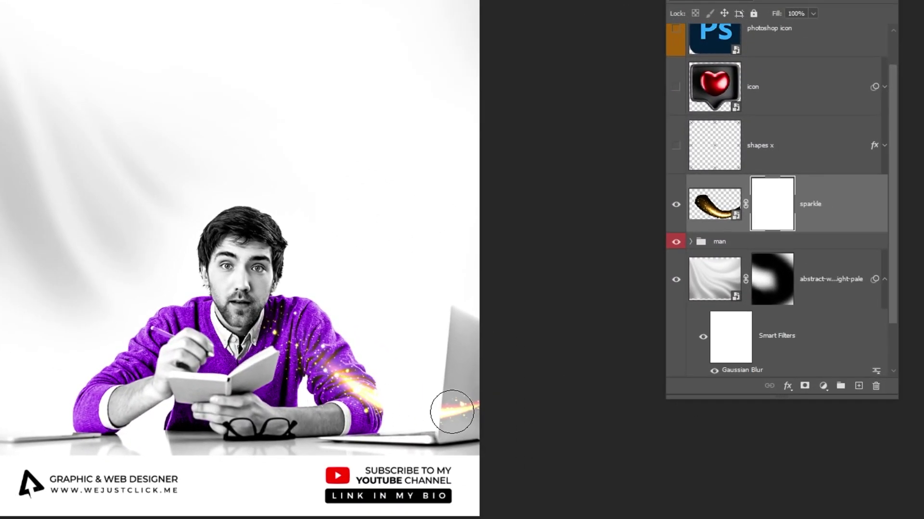
left_click_drag(465, 409, 467, 416)
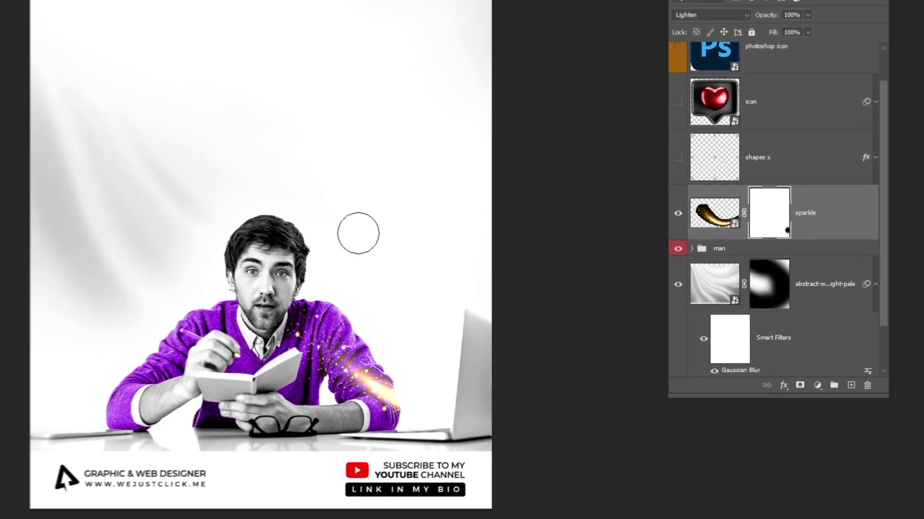
key("v")
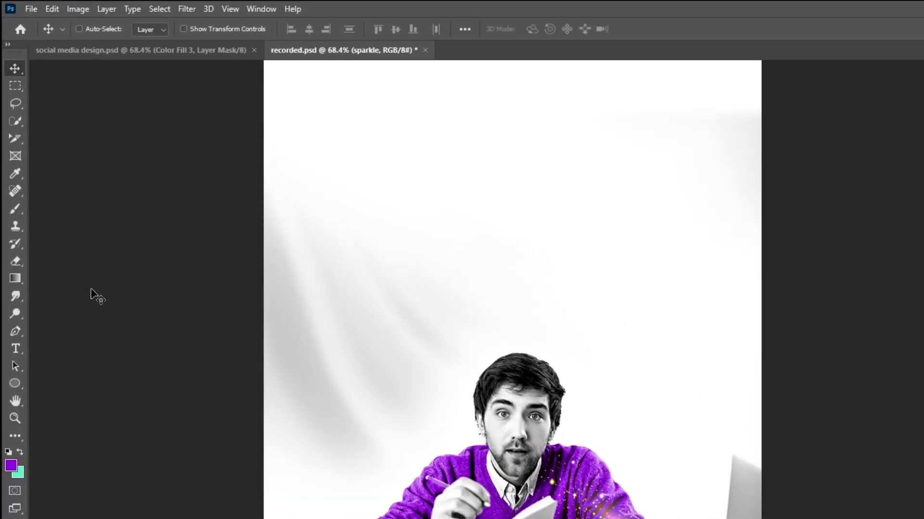
key("t")
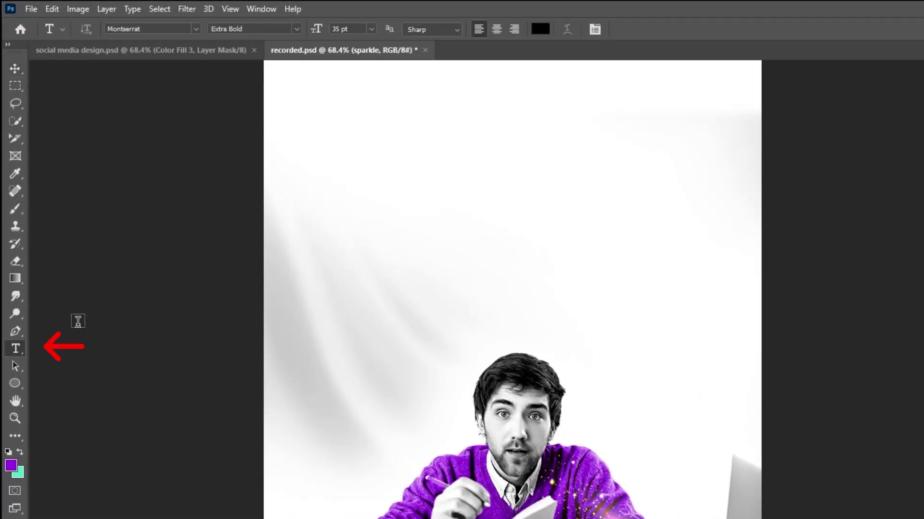
Step: Type 'WORK' and 'SMART!' on two lines at 132 pt near the poster's top
left_click(595, 29)
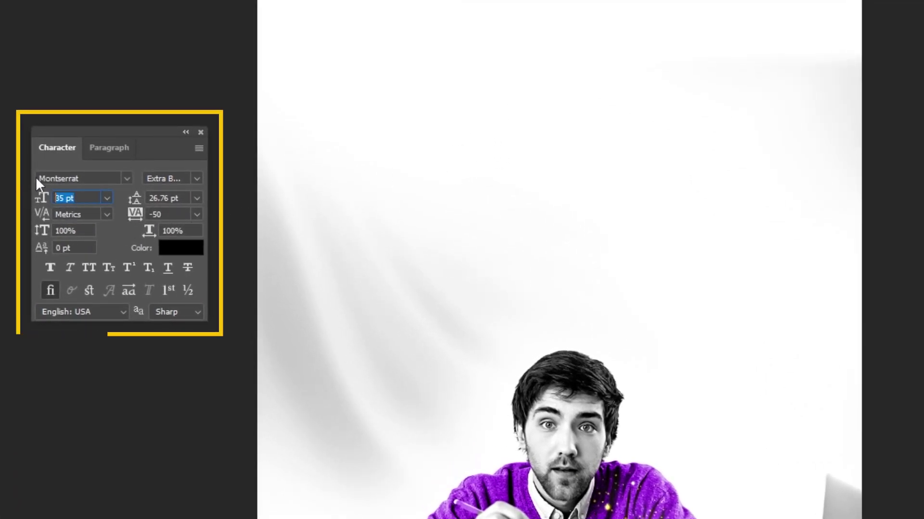
type("132")
key("Return")
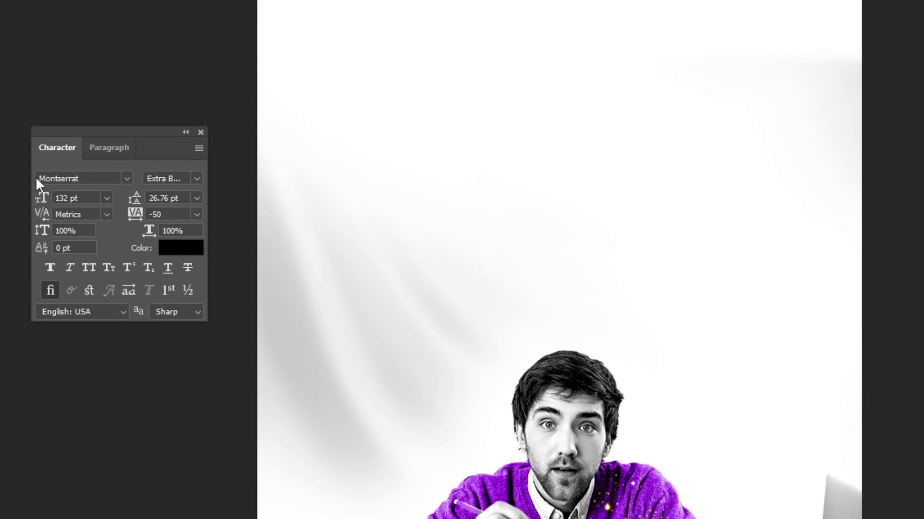
left_click(485, 157)
type("WORK")
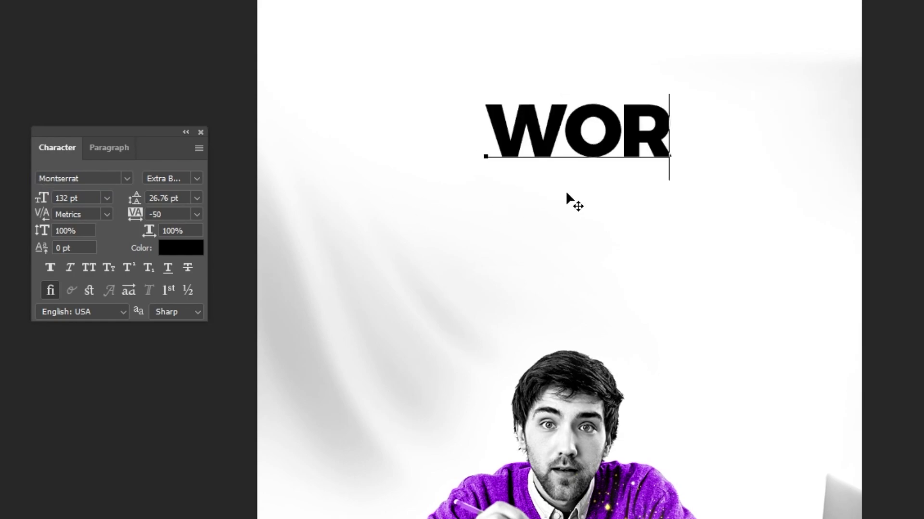
key("Return")
type("SMART!")
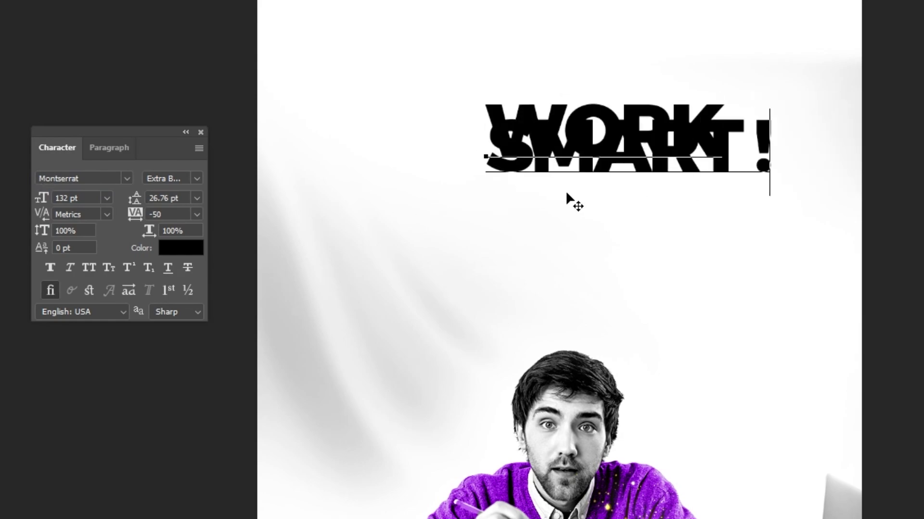
key("ctrl+Return")
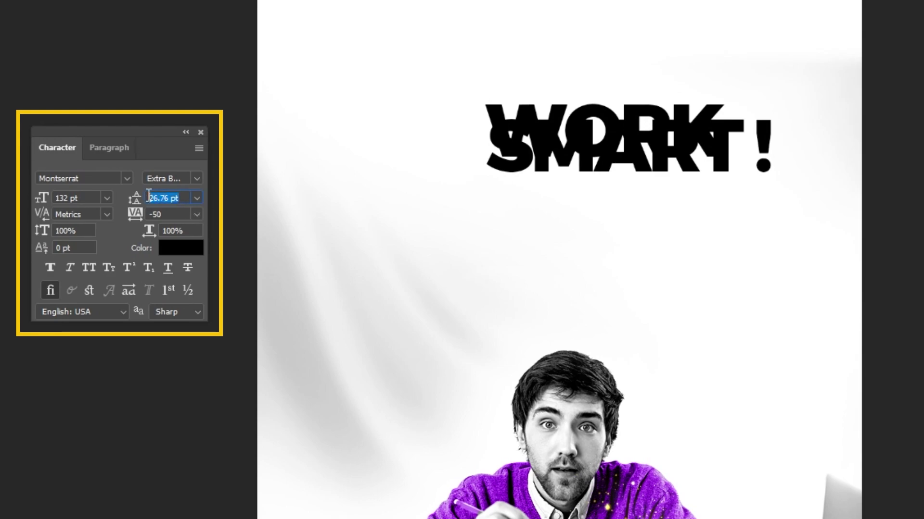
Step: Set the headline leading to 102 pt and centre-align its lines
type("102")
key("Return")
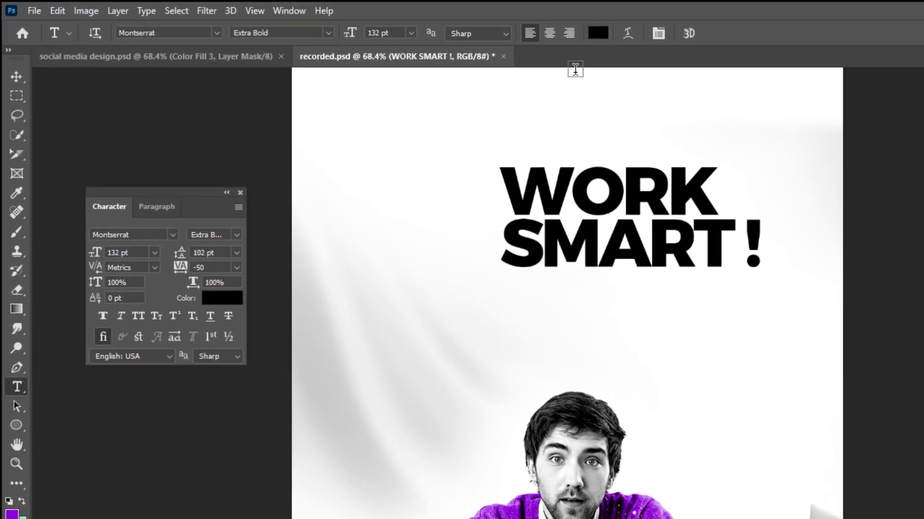
left_click(549, 33)
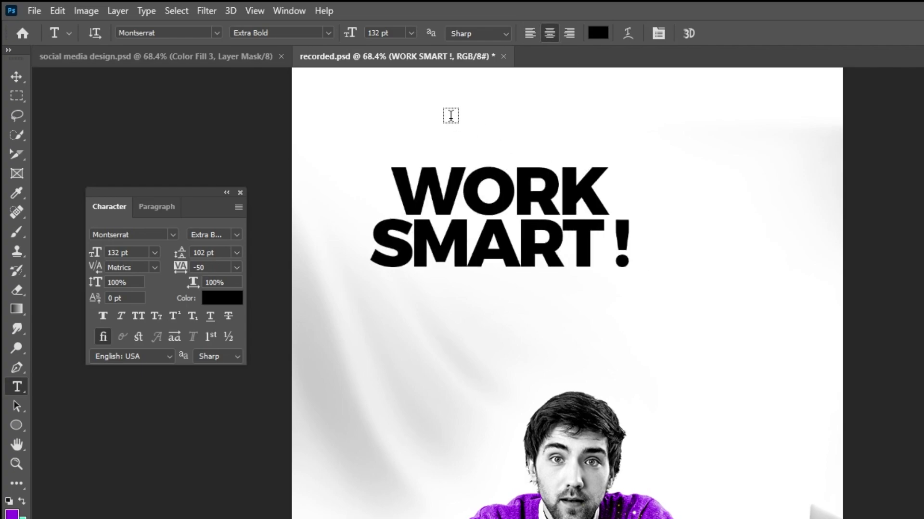
Step: Centre the WORK SMART ! text horizontally on the canvas
left_click(174, 11)
left_click(183, 22)
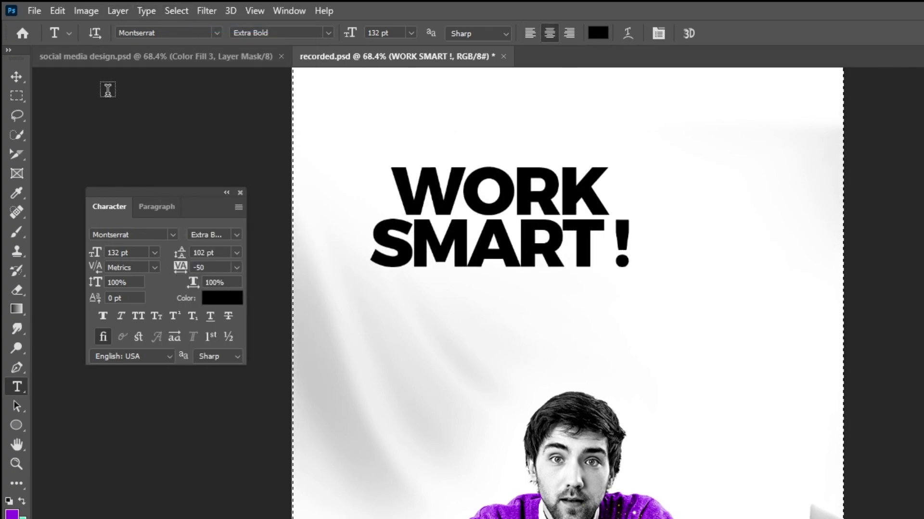
left_click(14, 75)
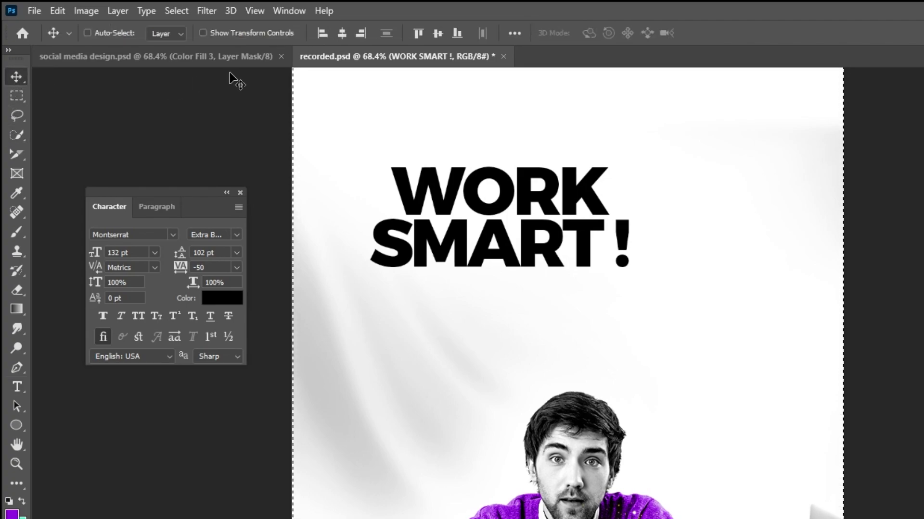
left_click(342, 33)
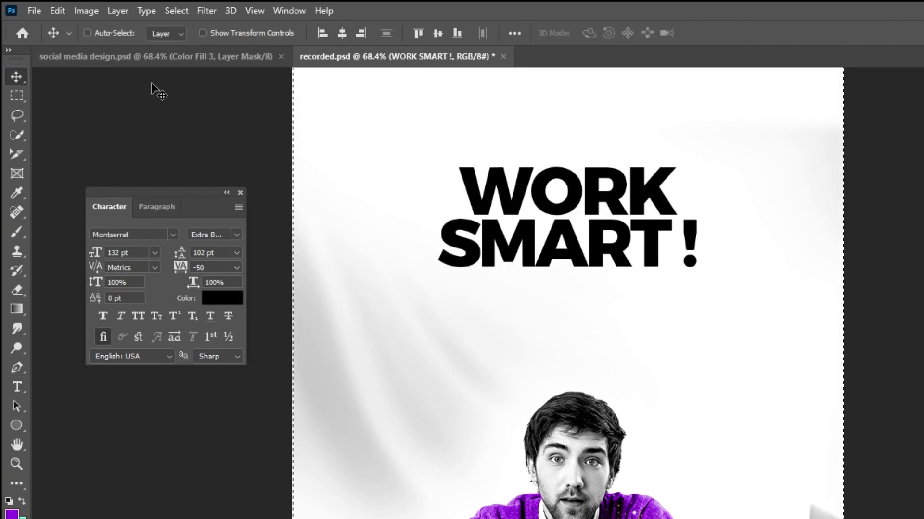
left_click(175, 10)
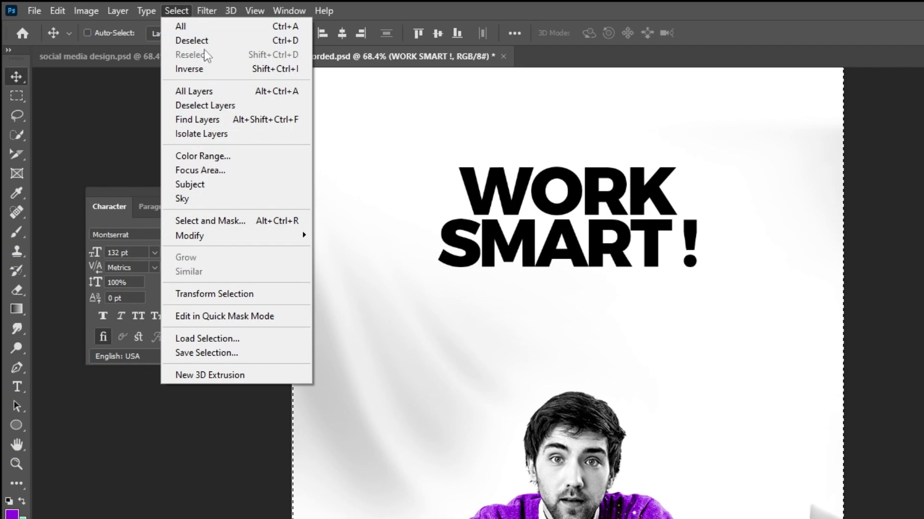
left_click(191, 41)
Step: Move the WORK SMART ! text 38 px lower and colour it gold #ffba00
key("ctrl+semicolon")
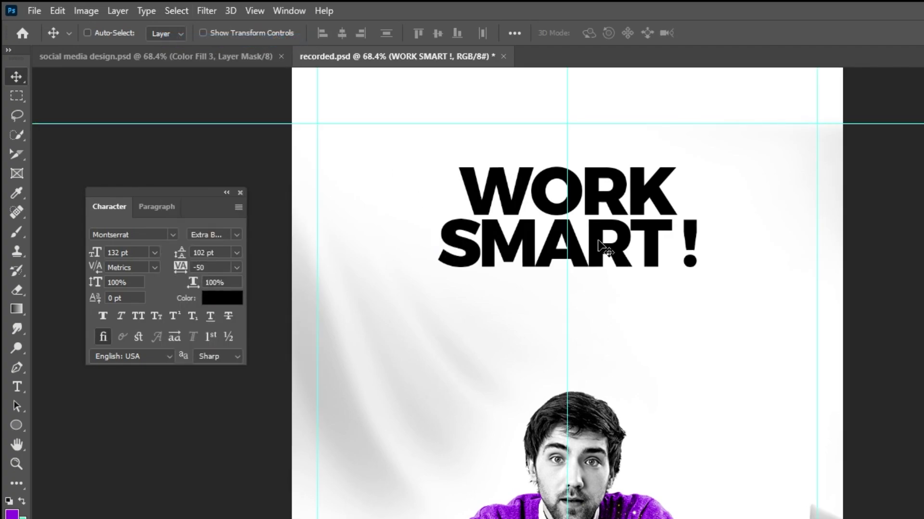
left_click_drag(610, 248, 610, 271)
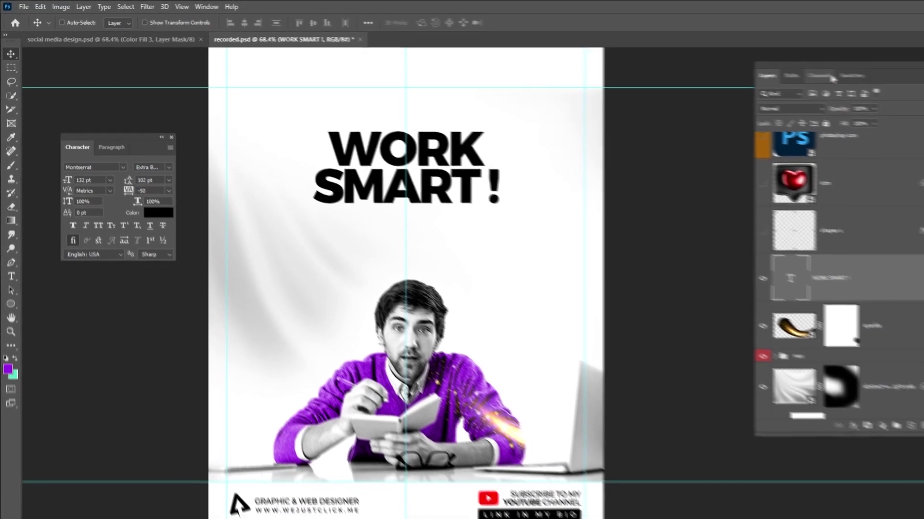
left_click(767, 72)
left_click(787, 240)
left_click(701, 239)
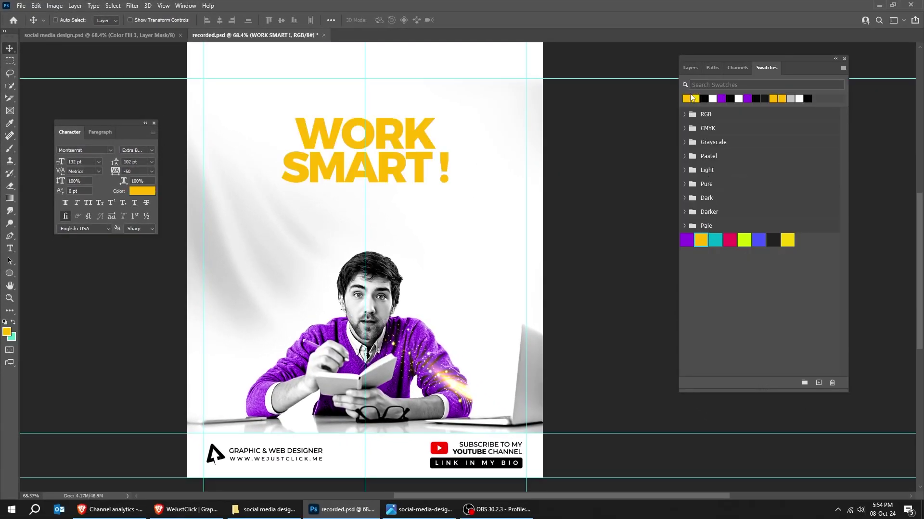
left_click(688, 68)
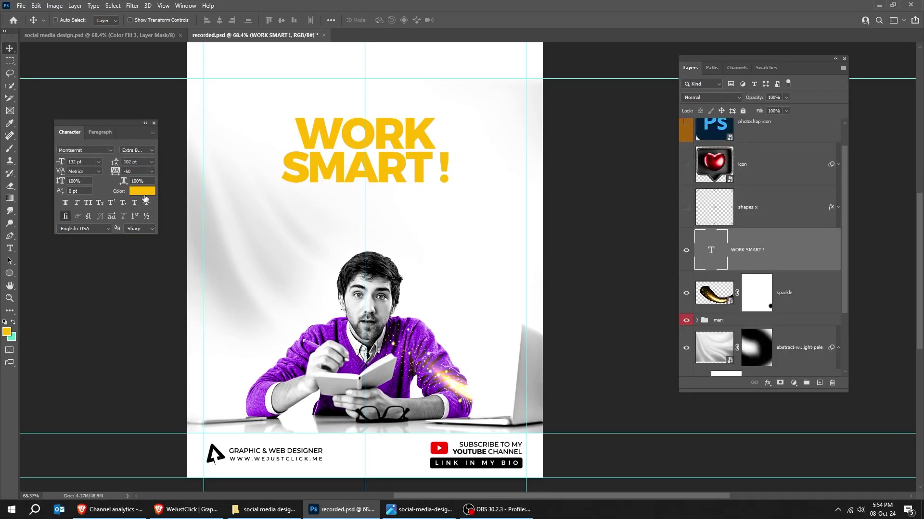
left_click(143, 192)
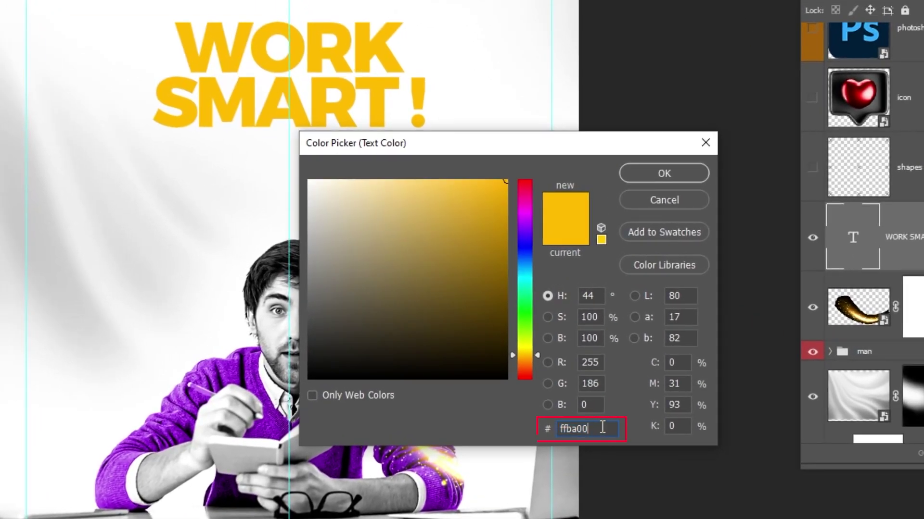
left_click(654, 174)
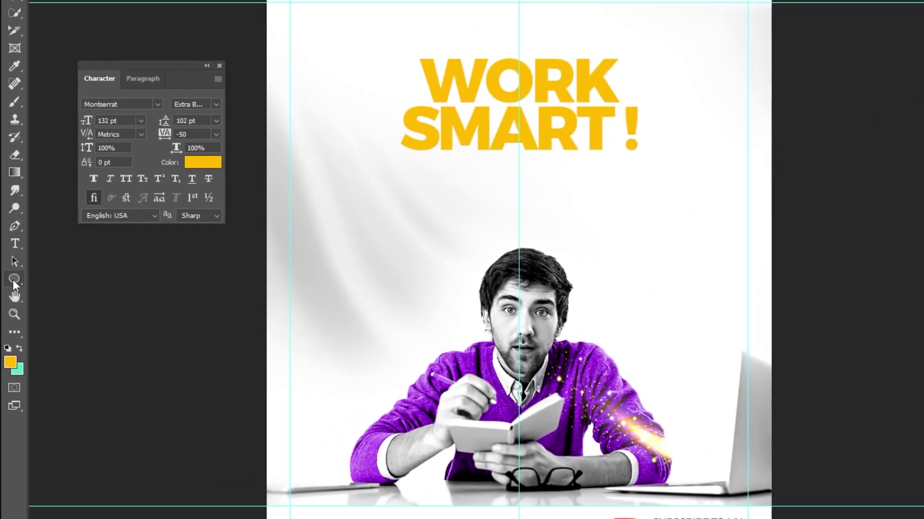
Step: Select the Ellipse tool and set the foreground colour to white
left_click(14, 281)
left_click(19, 349)
left_click(10, 361)
left_click(496, 242)
left_click(474, 161)
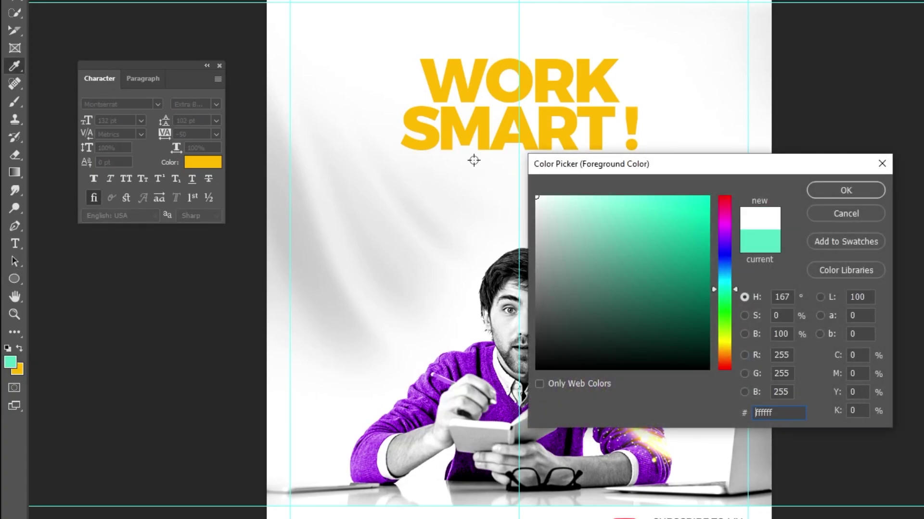
left_click(831, 193)
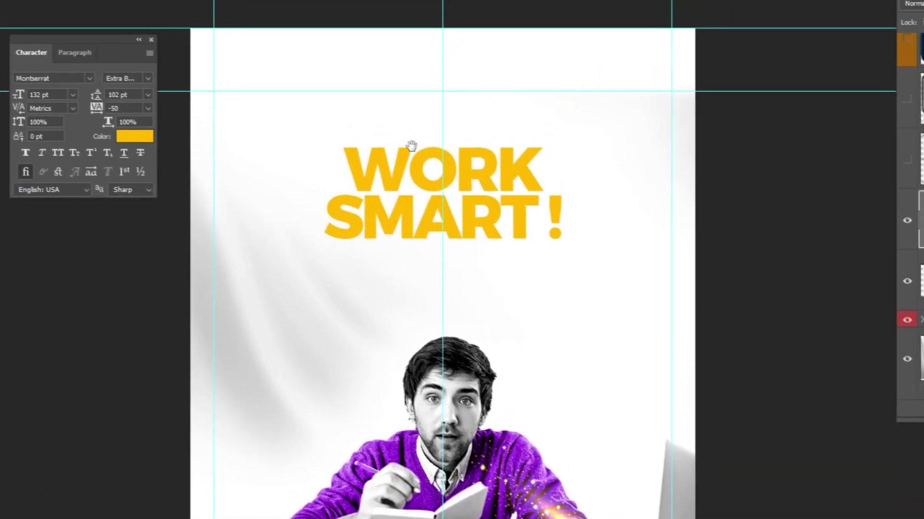
Step: Draw a white ellipse over the top of WORK and lower its fill to 77%
key("ctrl+semicolon")
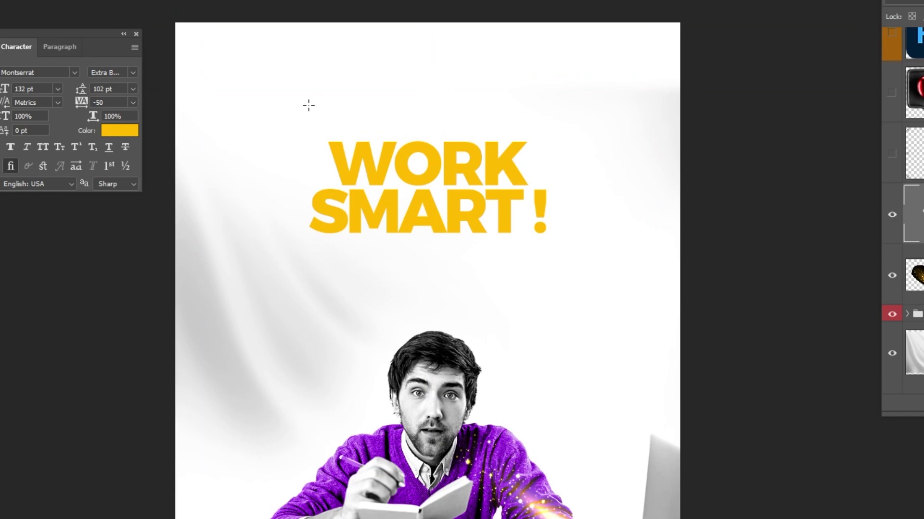
left_click_drag(305, 107, 424, 154)
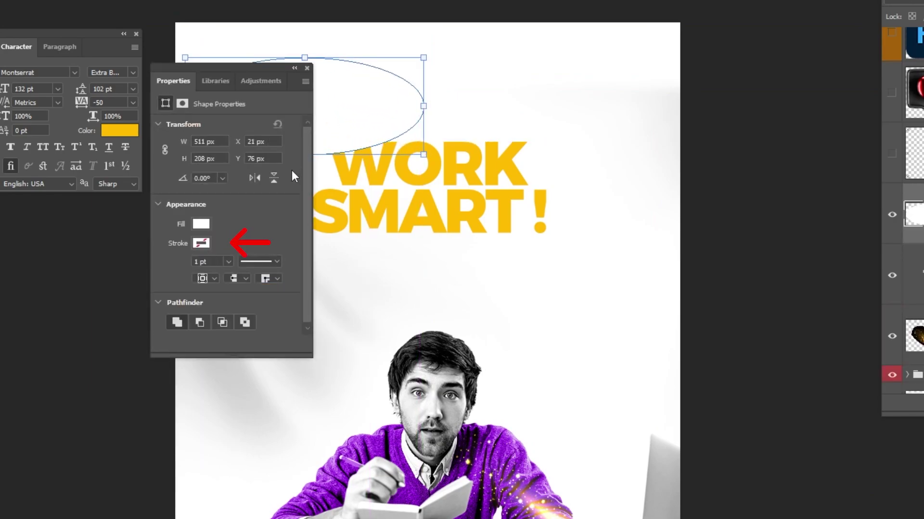
left_click(306, 69)
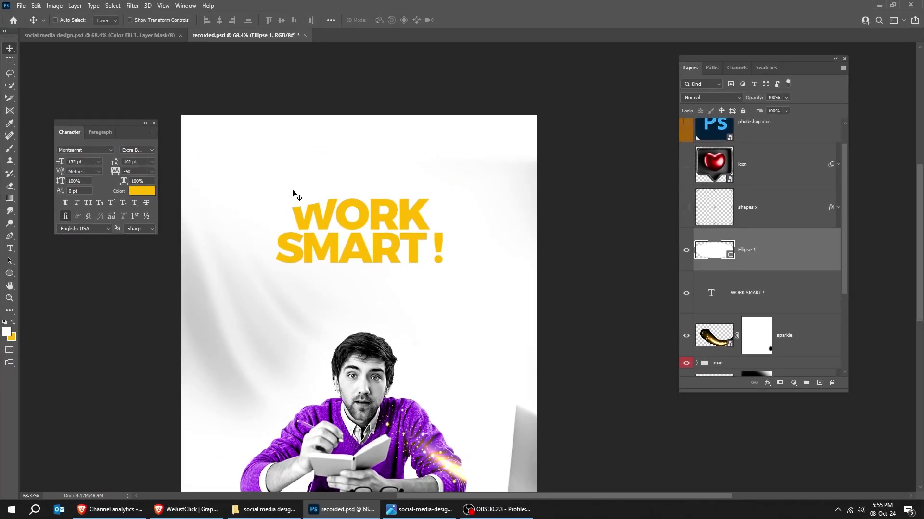
left_click_drag(293, 193, 378, 212)
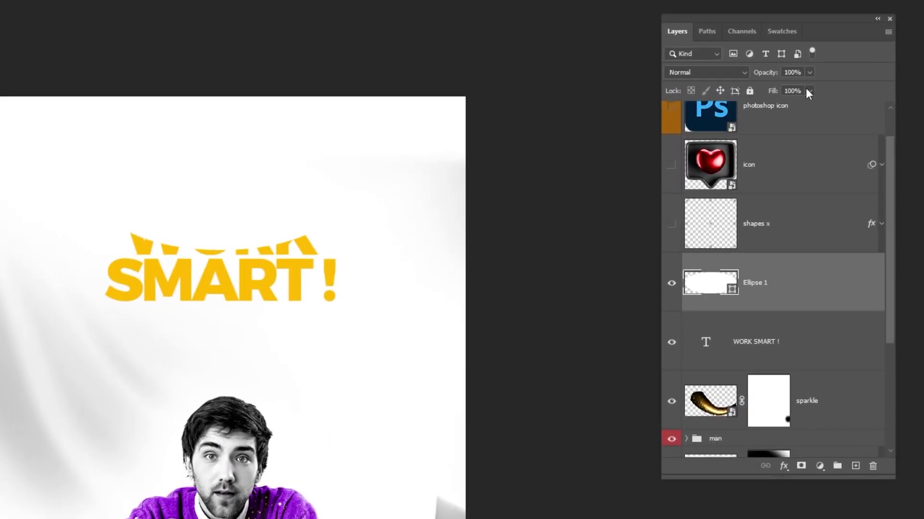
left_click_drag(802, 107, 800, 109)
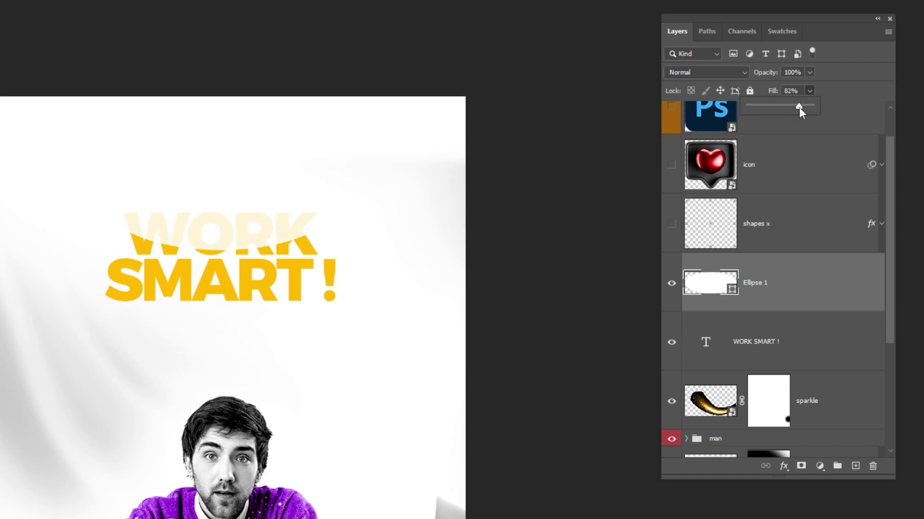
left_click_drag(292, 218, 306, 179)
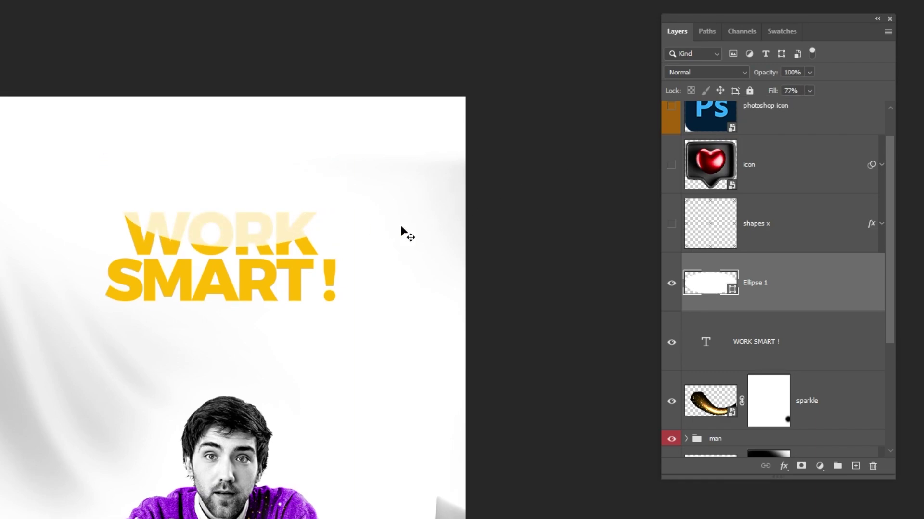
Step: Add a layer mask to Ellipse 1 and paint it black across the tops of WORK
left_click(802, 467)
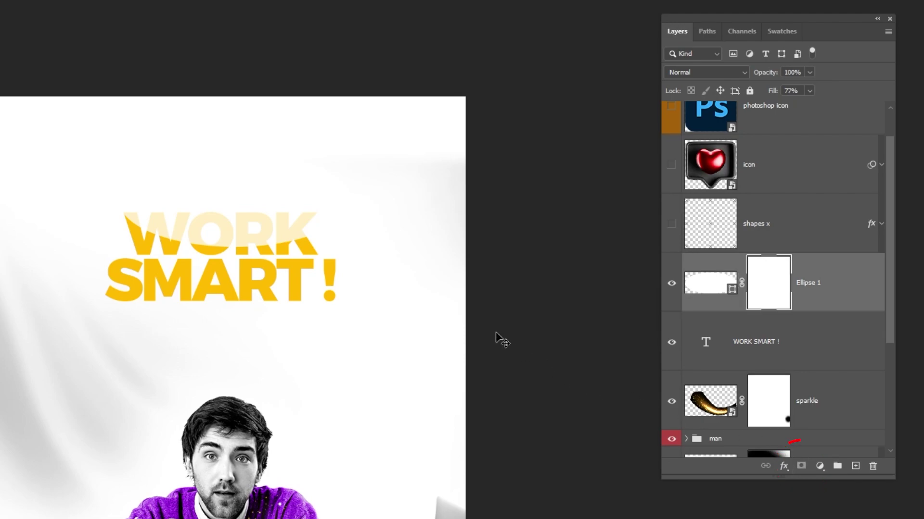
key("b")
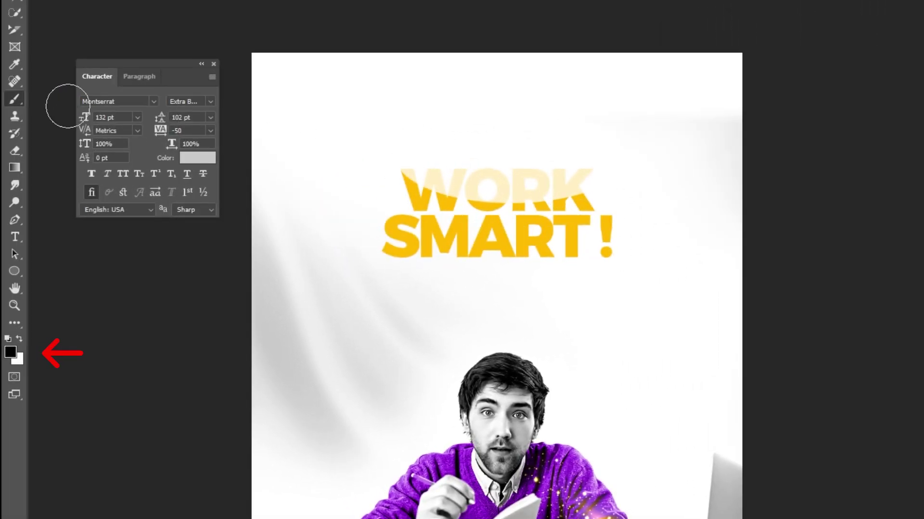
mouse_move(442, 157)
left_mouse_down()
mouse_move(498, 169)
mouse_move(596, 141)
left_mouse_up()
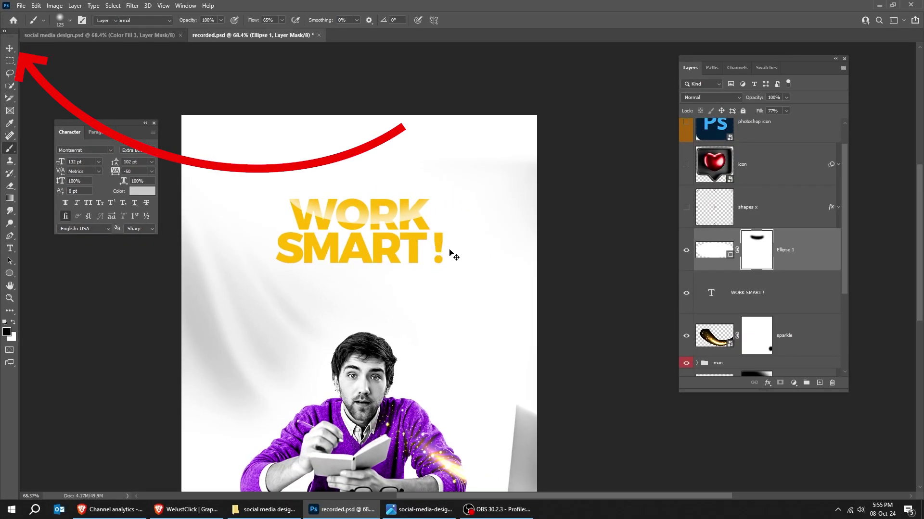
key("v")
Step: Duplicate the ellipse, rotate the copy and shift it left, then select its mask
mouse_move(390, 228)
left_mouse_down()
mouse_move(392, 242)
mouse_move(391, 225)
left_mouse_up()
key("ctrl+t")
left_click_drag(464, 289, 485, 263)
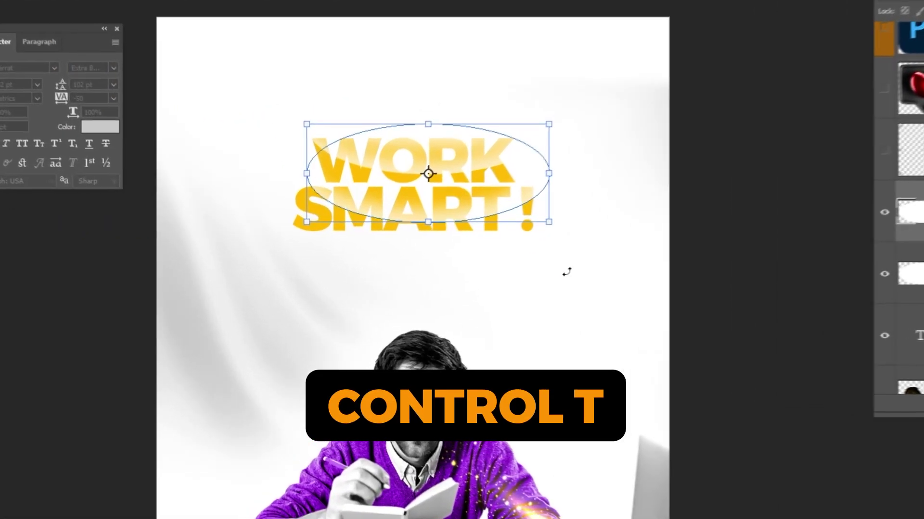
left_click_drag(602, 229, 601, 220)
left_click_drag(449, 178, 418, 177)
left_click_drag(478, 260, 445, 265)
key("Return")
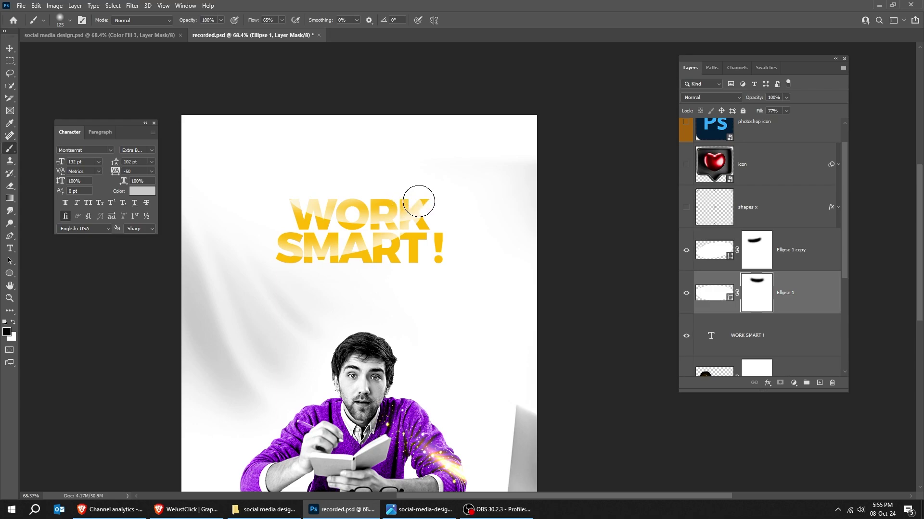
left_click(743, 255)
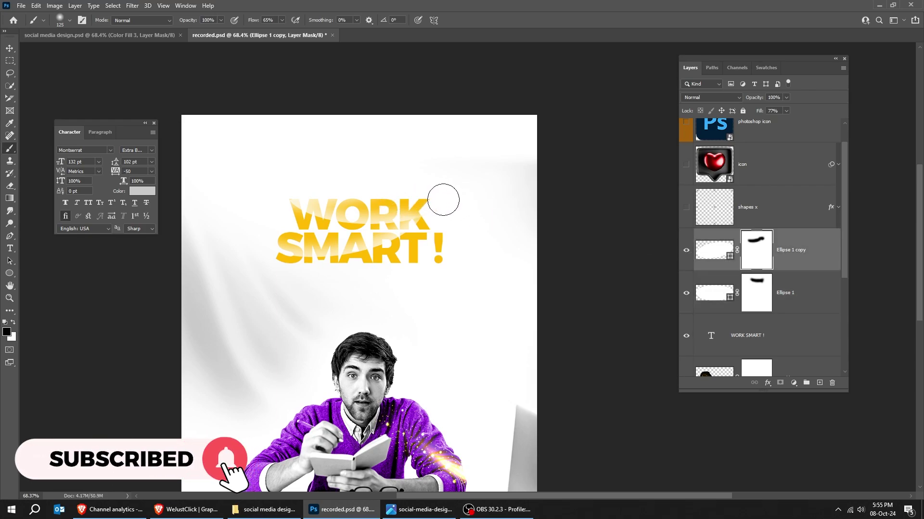
key("v")
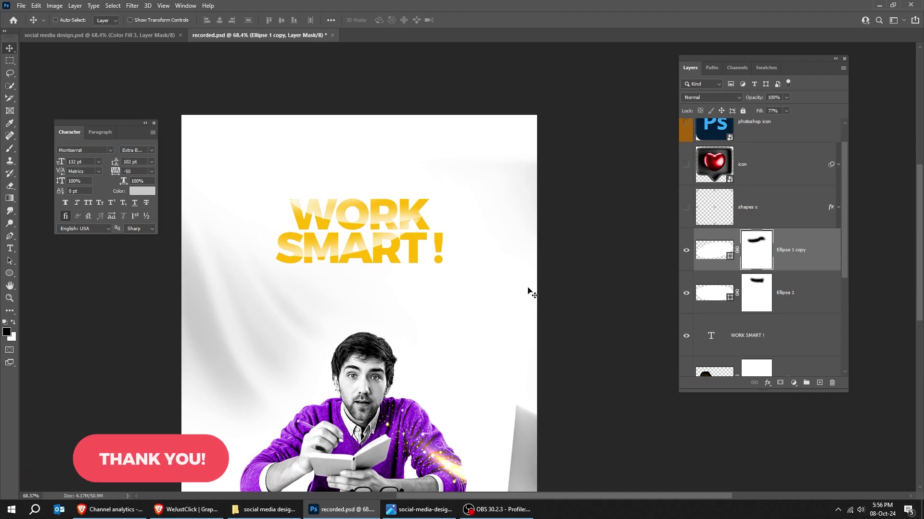
scroll(724, 175, "up", 1)
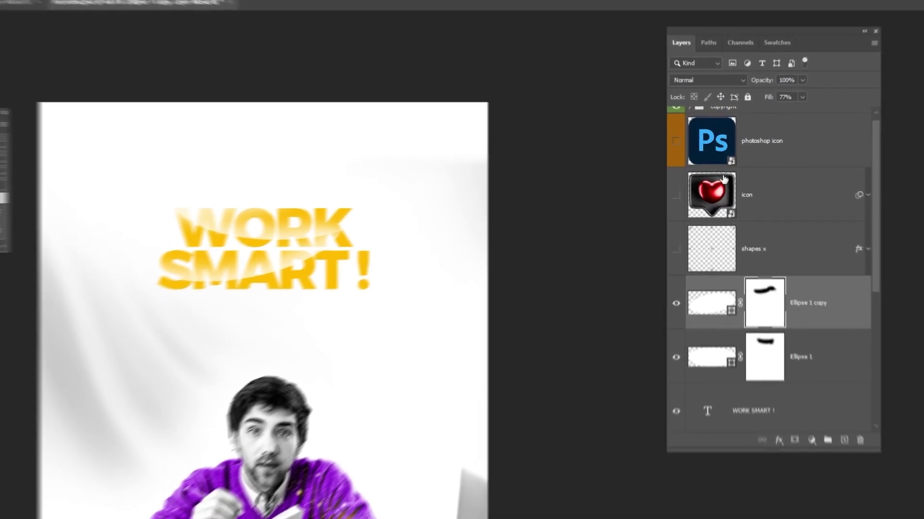
Step: Show the Photoshop icon layer and move the Ps icon down beside WORK
left_click(671, 139)
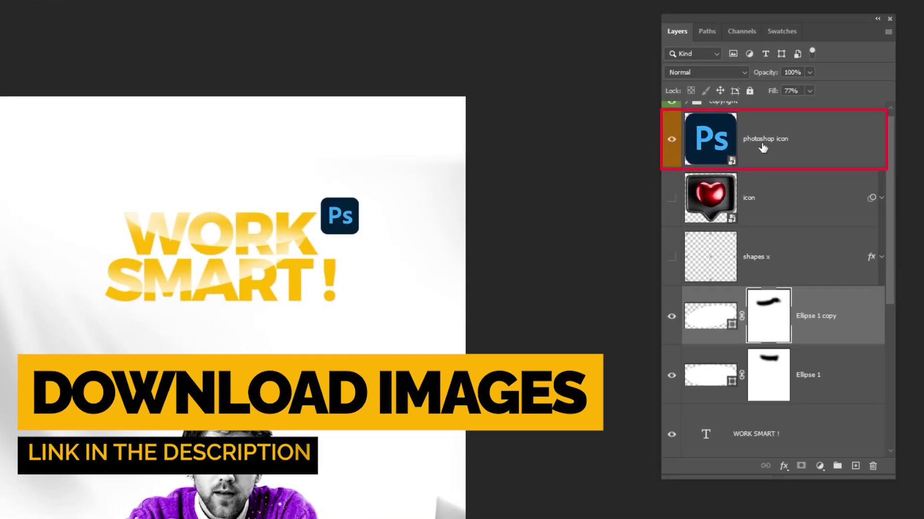
left_click(767, 149)
left_click_drag(352, 221, 354, 232)
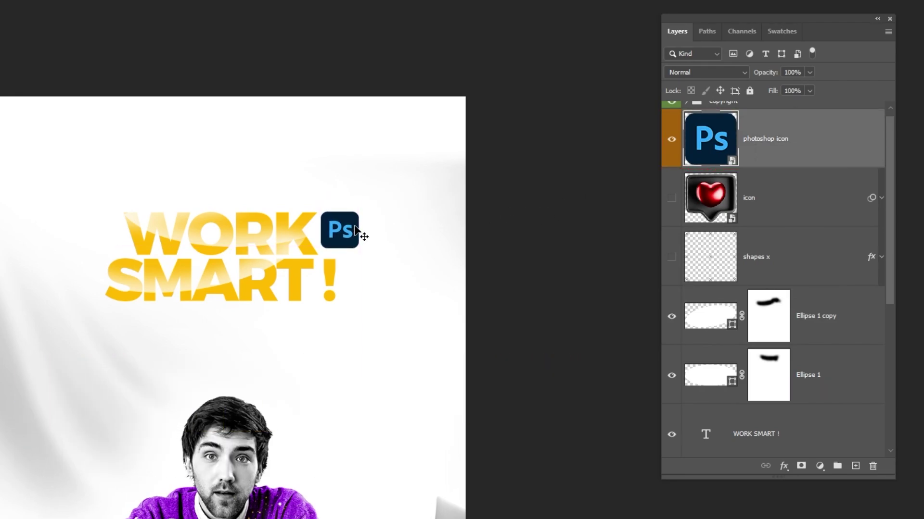
scroll(817, 288, "down", 1)
Step: Scale down both ellipses and the WORK SMART ! text together
left_click(825, 282)
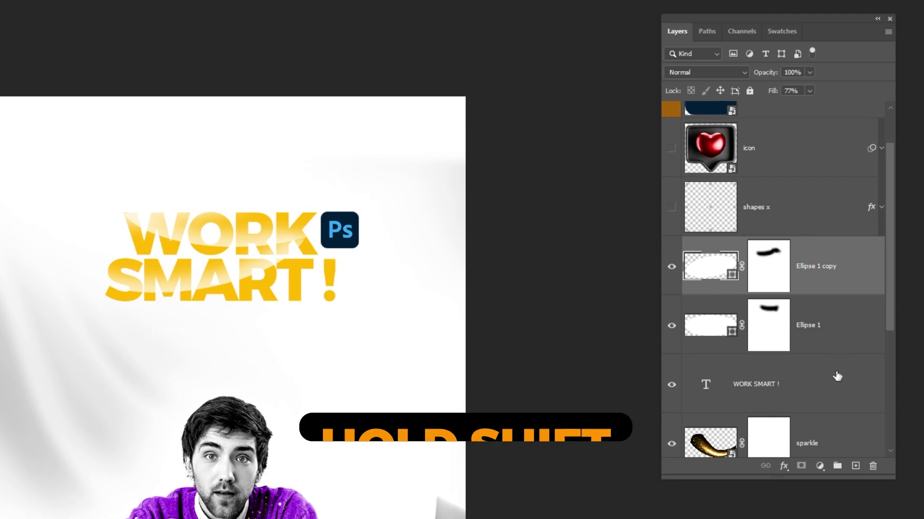
left_click(835, 373, "shift")
key("ctrl+t")
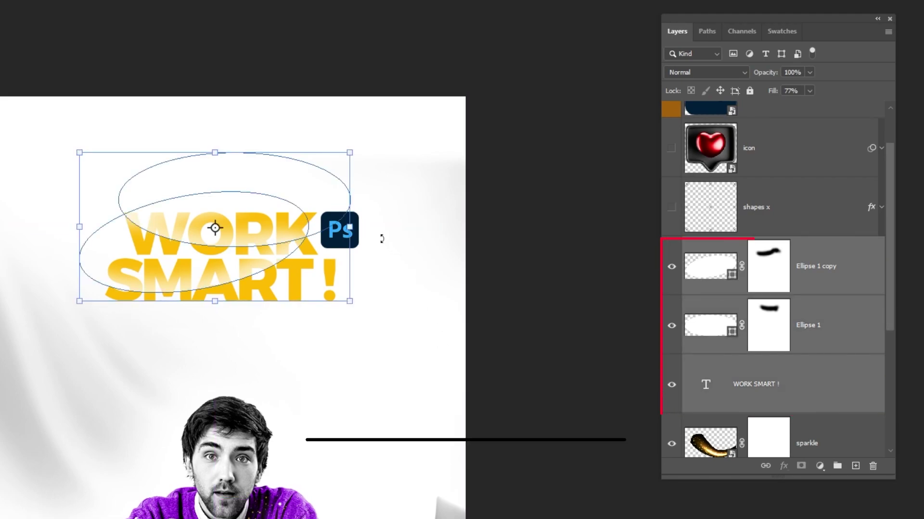
left_click_drag(357, 153, 340, 171)
key("Return")
Step: Reposition the Ps icon layer on the canvas
scroll(385, 207, "up", 1)
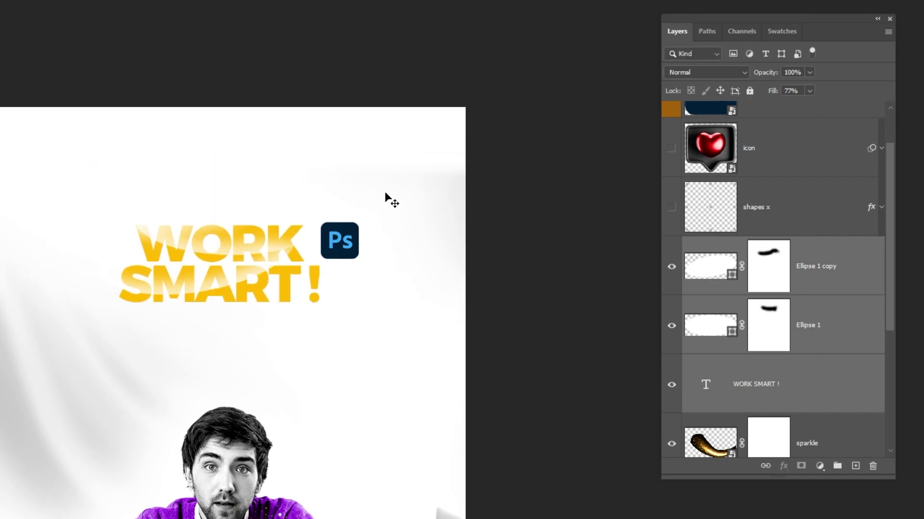
scroll(806, 219, "up", 2)
left_click(752, 154)
left_click_drag(361, 247, 353, 248)
left_click_drag(382, 325, 382, 262)
scroll(798, 399, "down", 1)
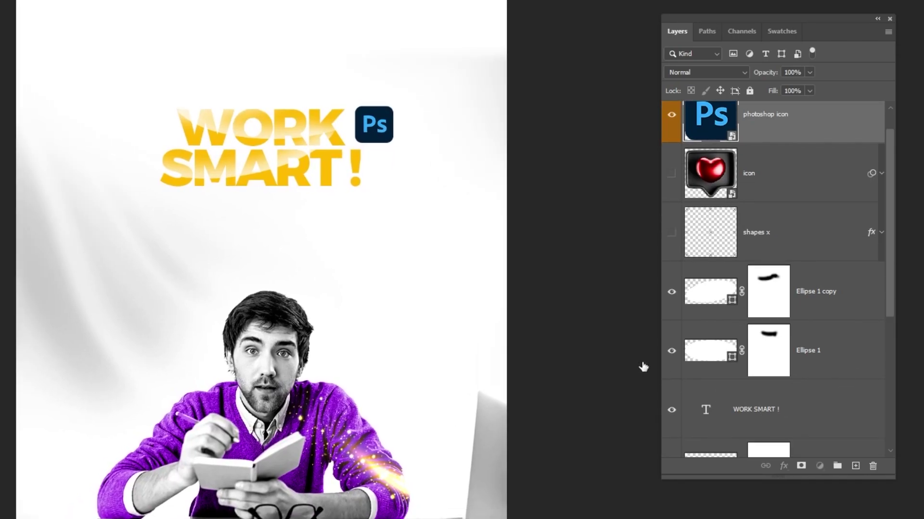
Step: Left-align WORK SMART !, centre it horizontally on the canvas, and move the Ps icon beside WORK
left_click(750, 410)
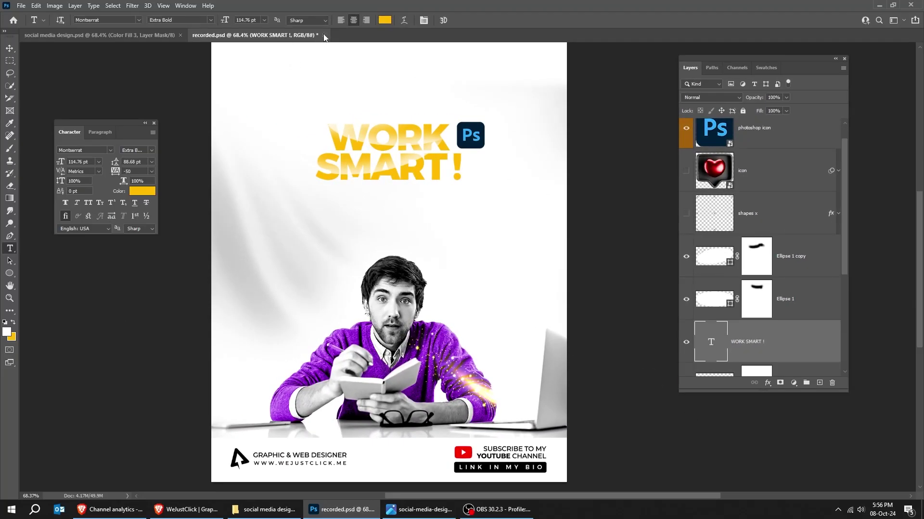
left_click(344, 21)
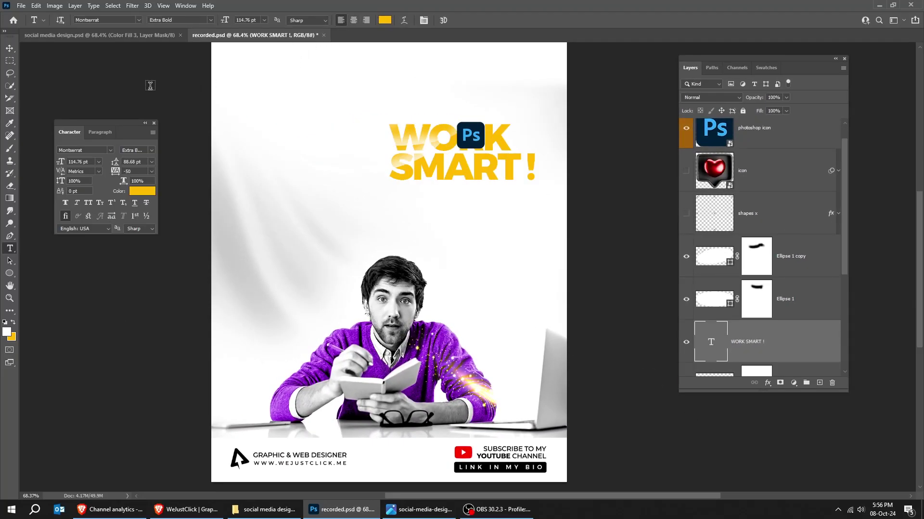
left_click(9, 48)
left_click_drag(515, 202, 443, 199)
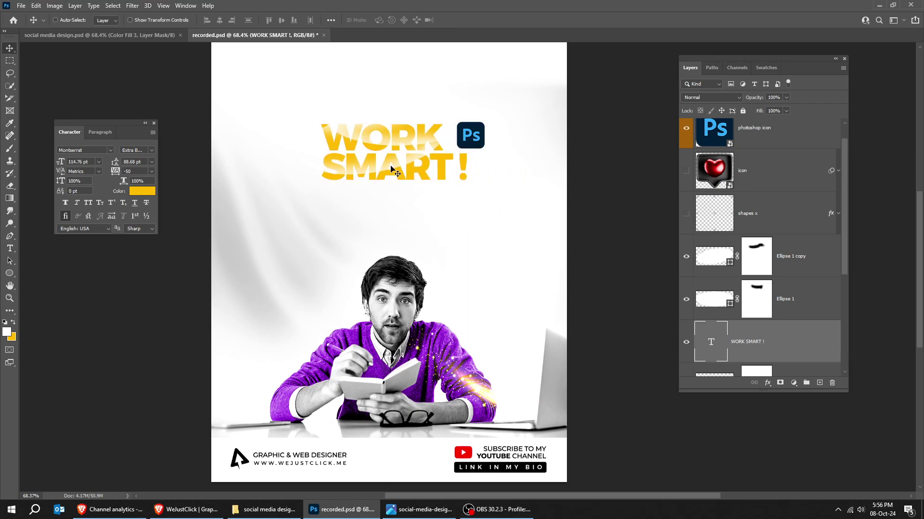
left_click(109, 6)
left_click(116, 14)
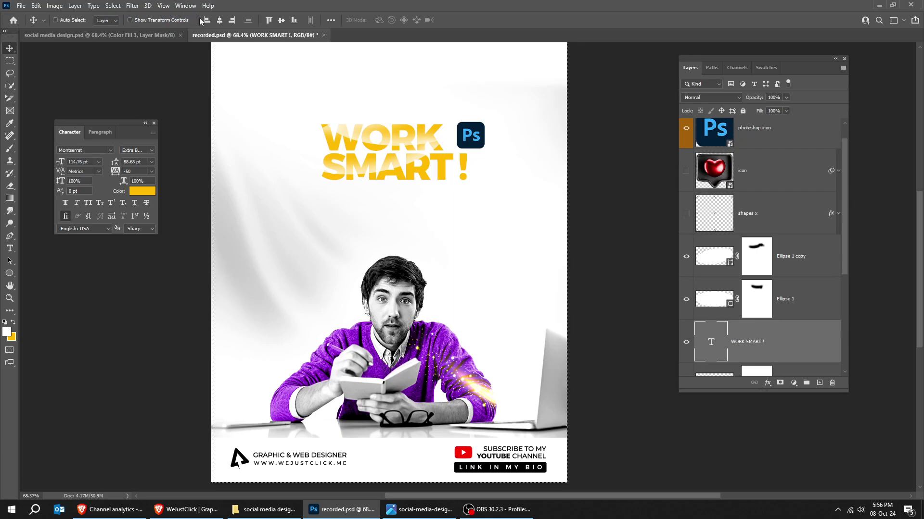
left_click(219, 23)
key("ctrl+d")
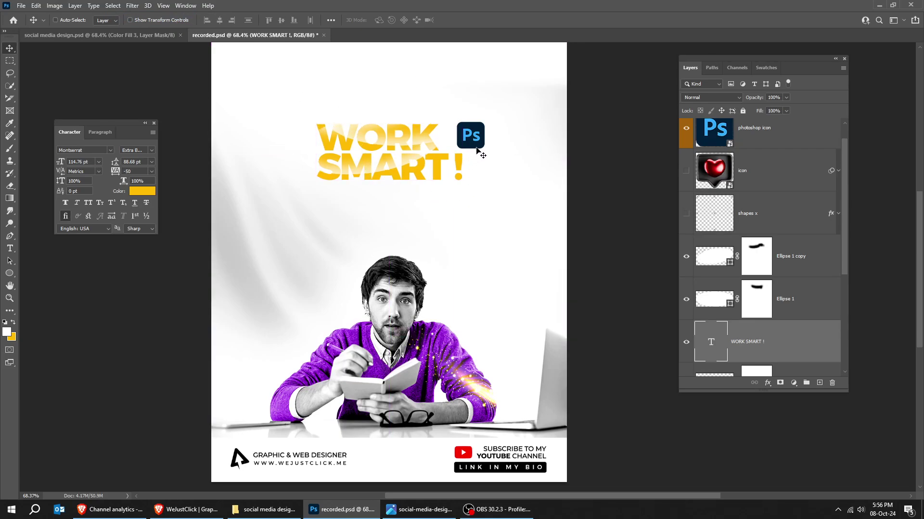
left_click(749, 141)
left_click_drag(568, 144, 553, 165)
Step: Add 'not hard' text below the heading in all caps, coloured black 000000
key("t")
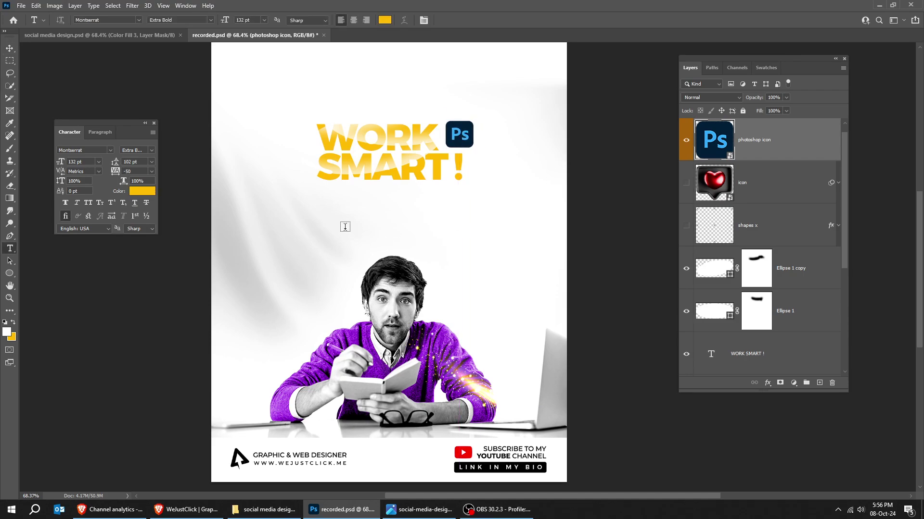
left_click(345, 228)
type("not hard")
key("ctrl+Return")
left_click(82, 204)
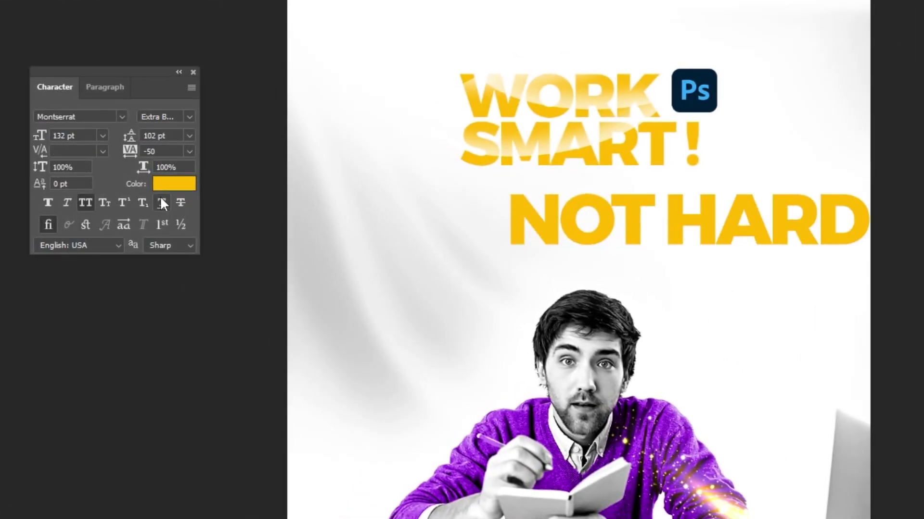
left_click(171, 187)
type("000000")
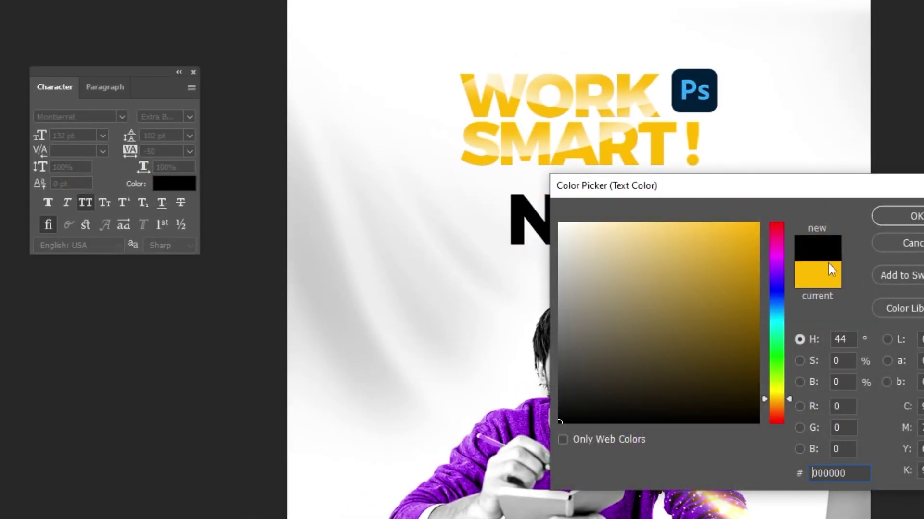
key("Return")
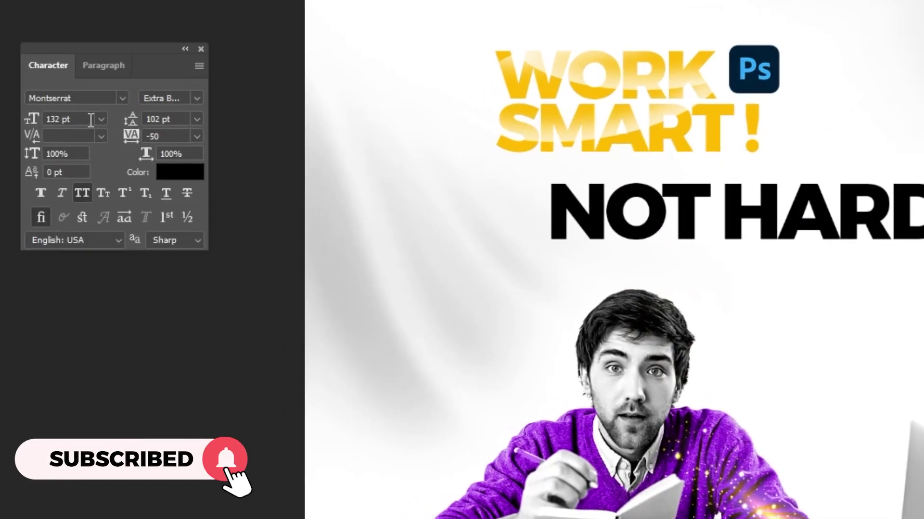
Step: Set NOT HARD to 50 pt, centre-align it, and move it under WORK SMART!
left_click_drag(92, 136, 33, 135)
type("50")
key("Return")
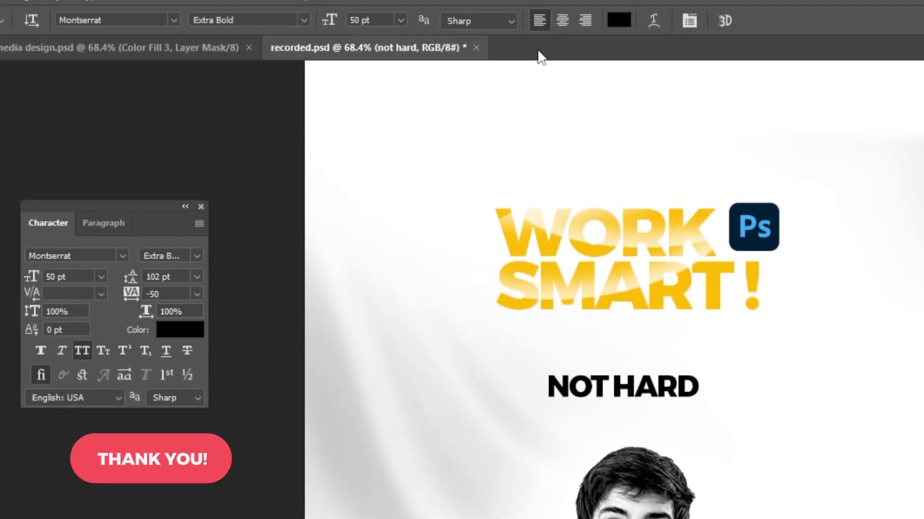
left_click(562, 20)
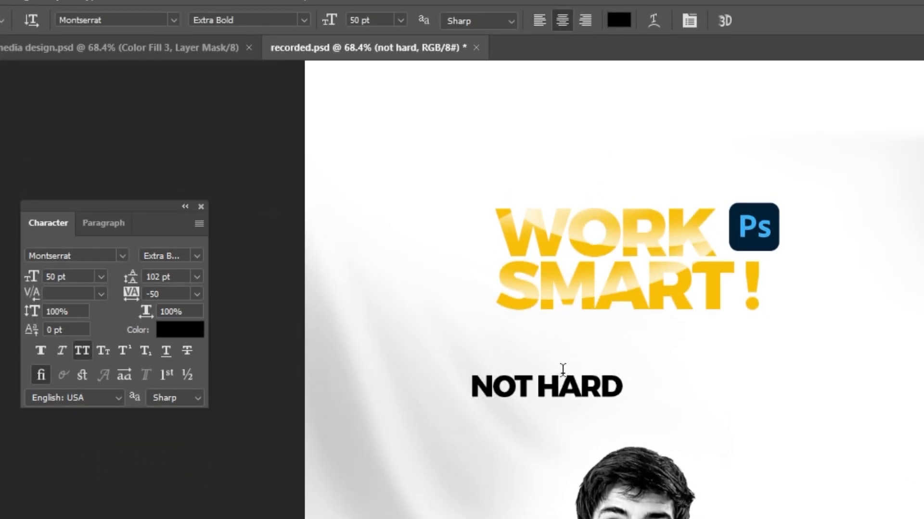
key("ctrl+semicolon")
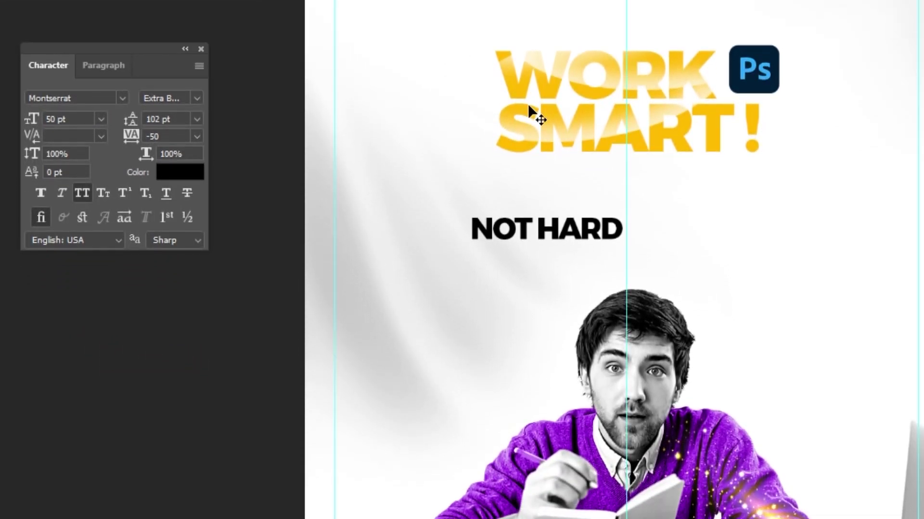
left_click_drag(558, 211, 656, 226)
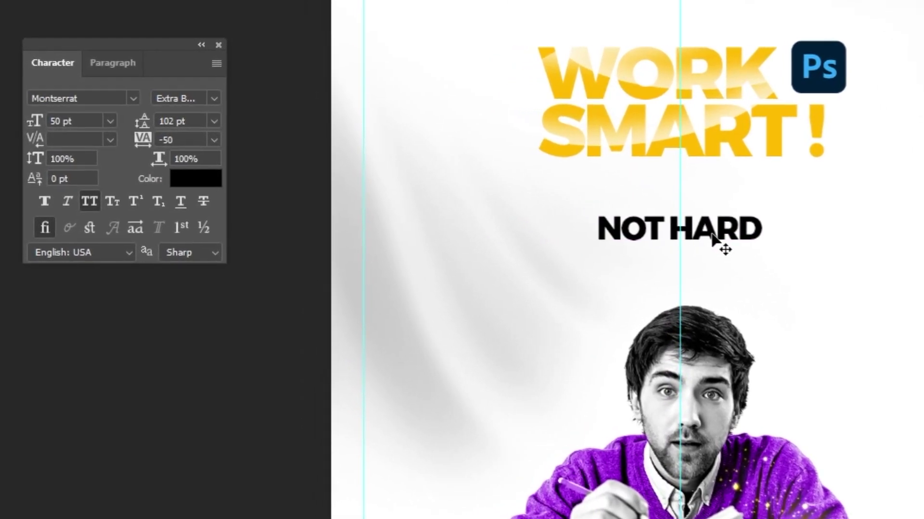
left_click_drag(712, 236, 729, 212)
Step: Reduce NOT HARD to 40 pt with 200 tracking
left_click(78, 118)
type("40")
key("Return")
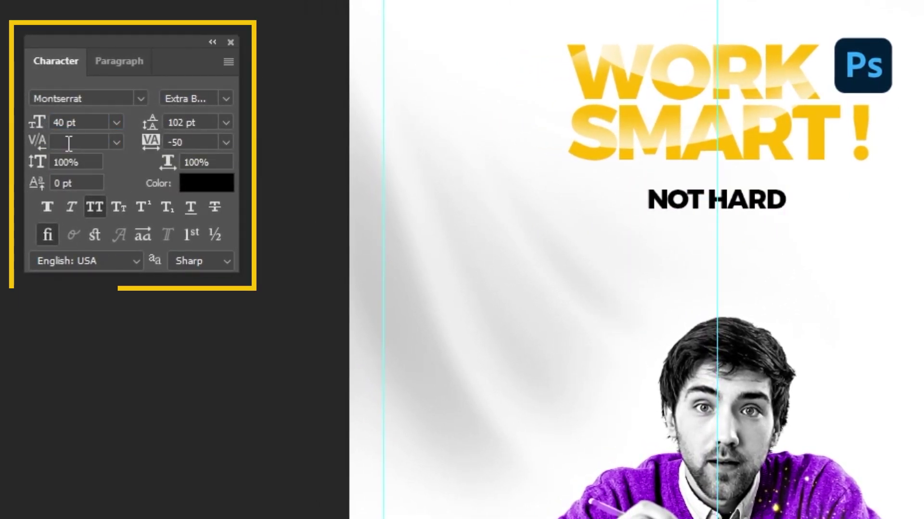
key("ctrl+semicolon")
key("Return")
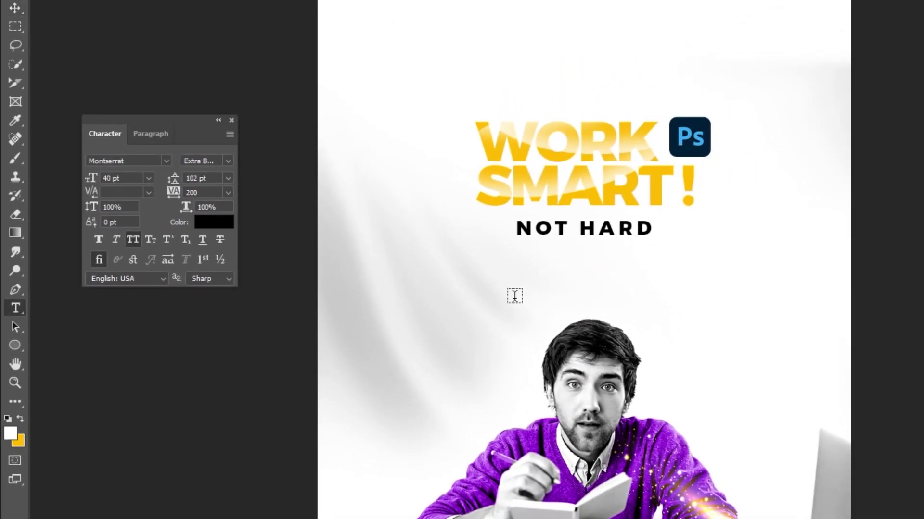
Step: Add a 'Just Start' line in Signamaestro with All Caps off and 0 tracking
left_click(573, 297)
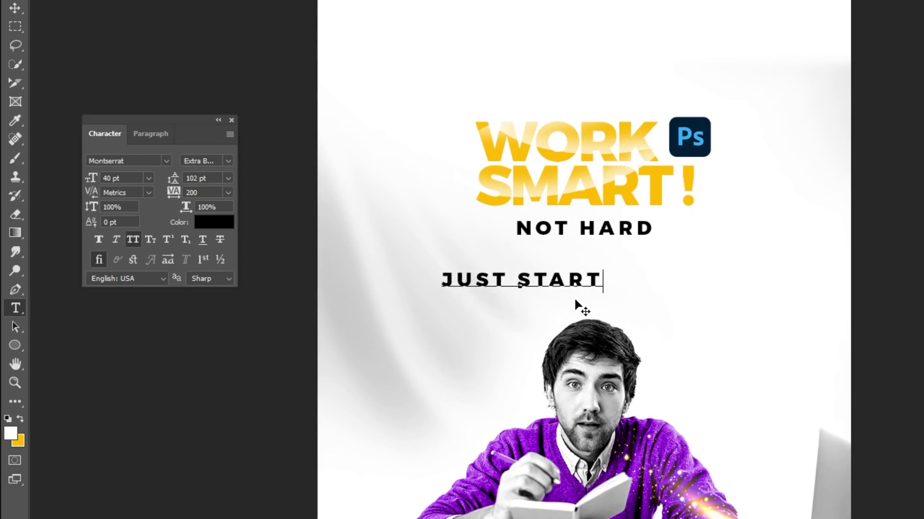
key("ctrl+Return")
left_click(133, 239)
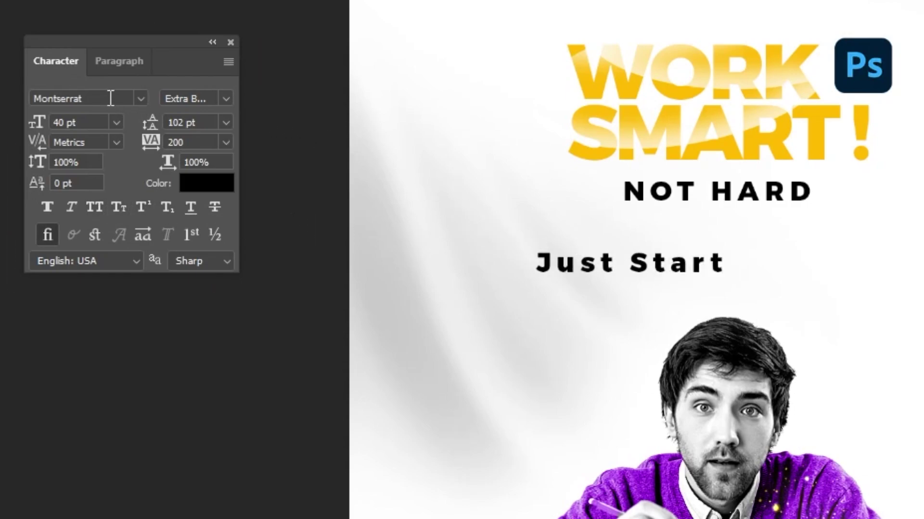
type("si")
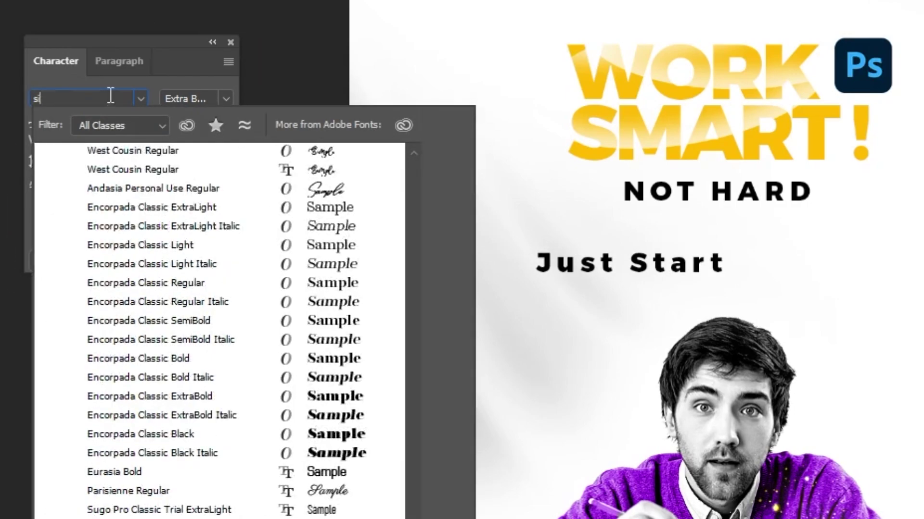
type("gnamaestro")
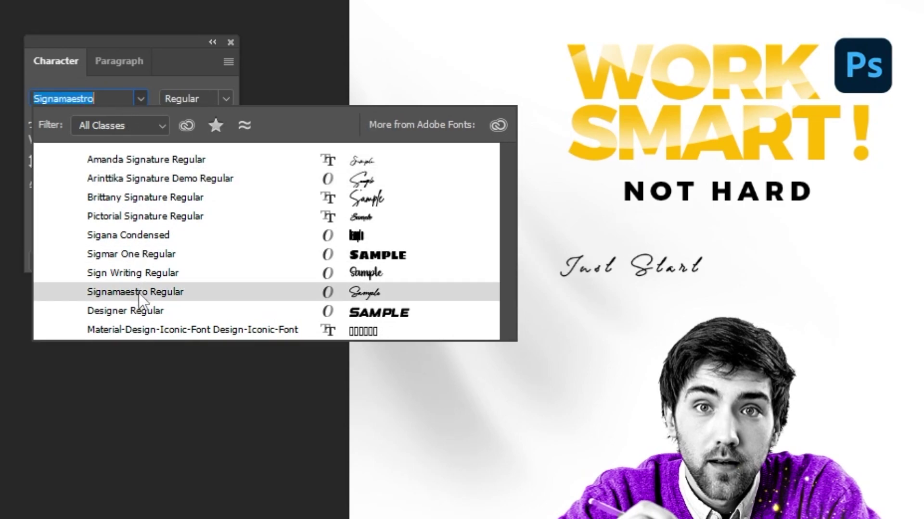
left_click(139, 292)
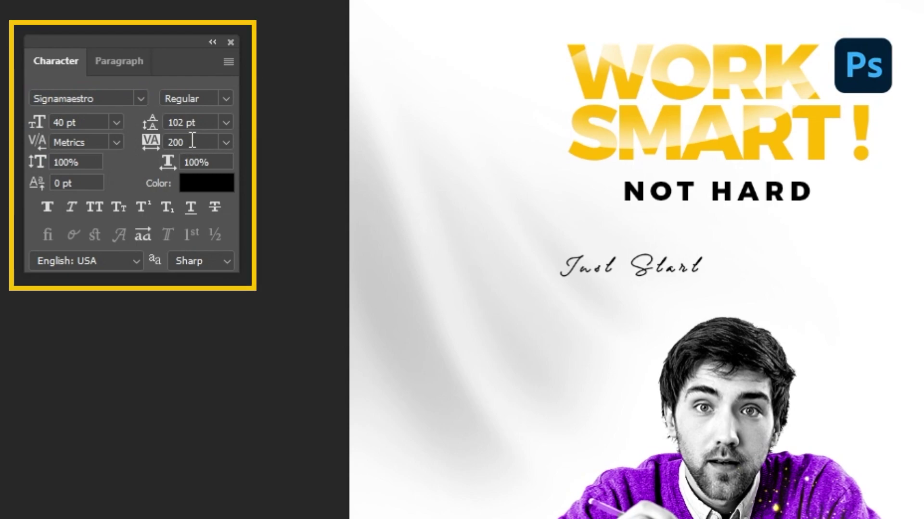
type("0")
key("Return")
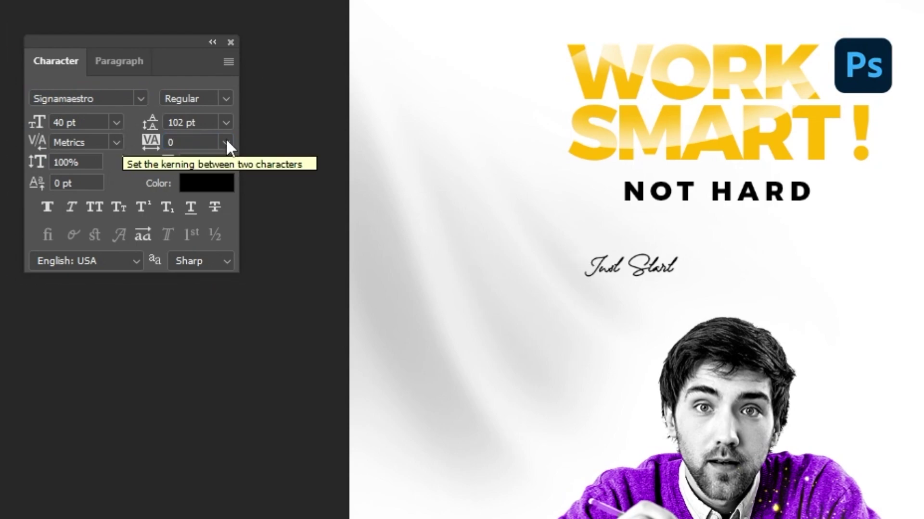
Step: Scale Just Start up and move it into place below NOT HARD
key("ctrl+t")
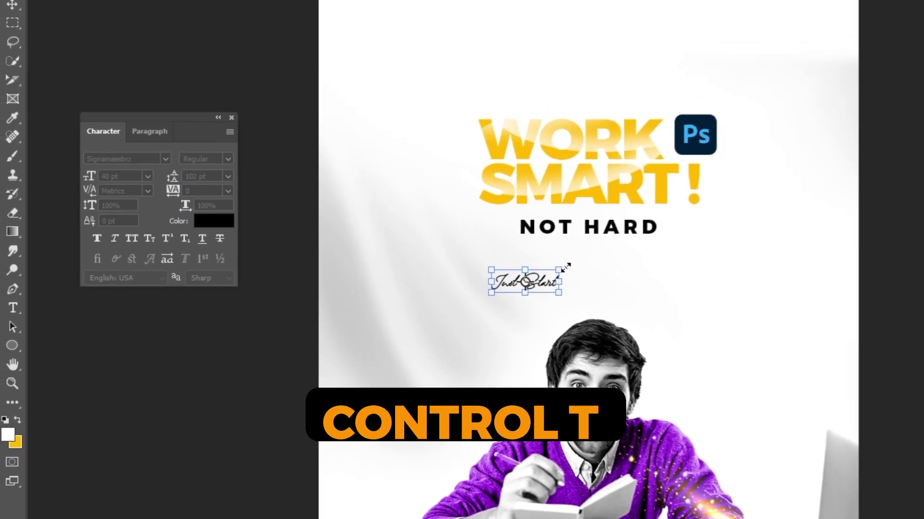
left_click_drag(565, 268, 606, 248)
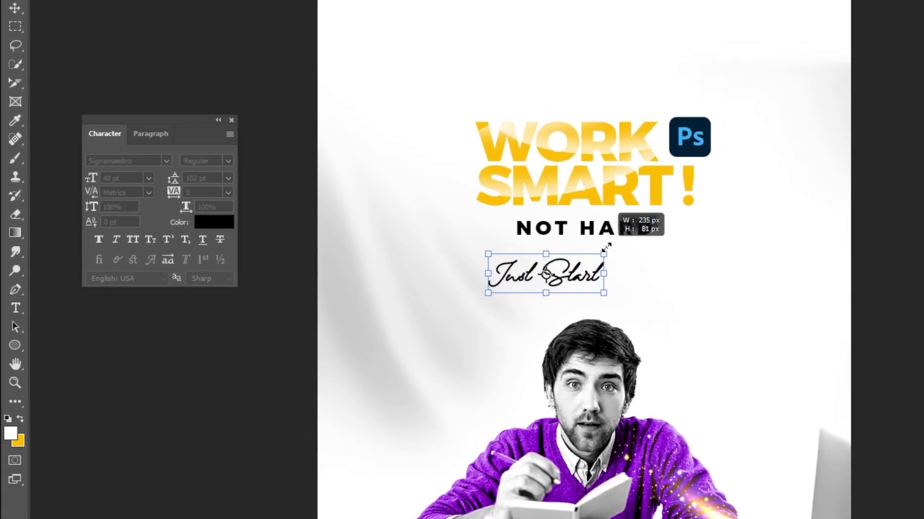
key("v")
left_click_drag(515, 288, 554, 296)
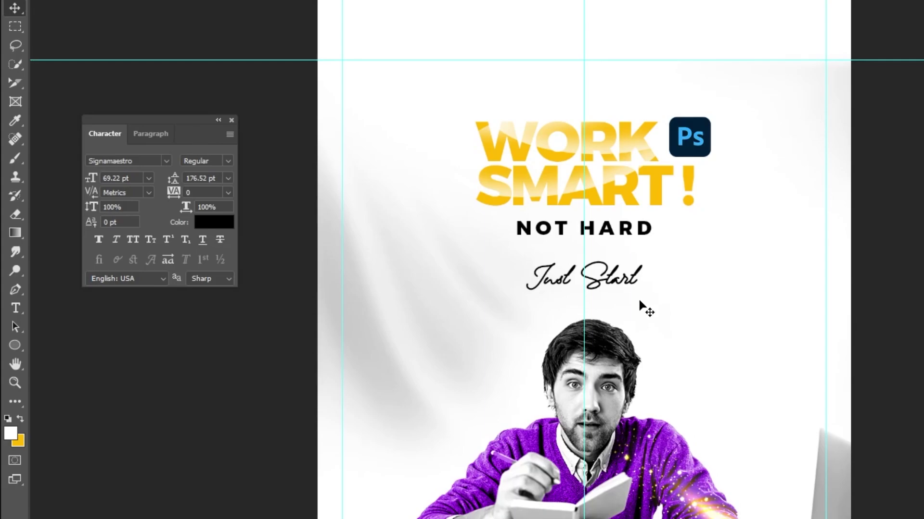
key("ctrl+h")
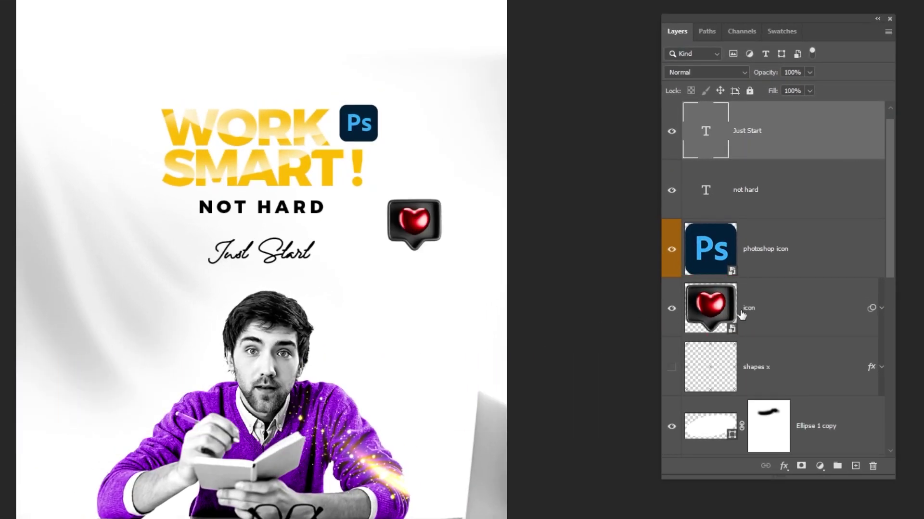
Step: Move the heart icon beside the text and tilt it
left_click(767, 308)
left_click_drag(449, 230, 448, 301)
key("ctrl+t")
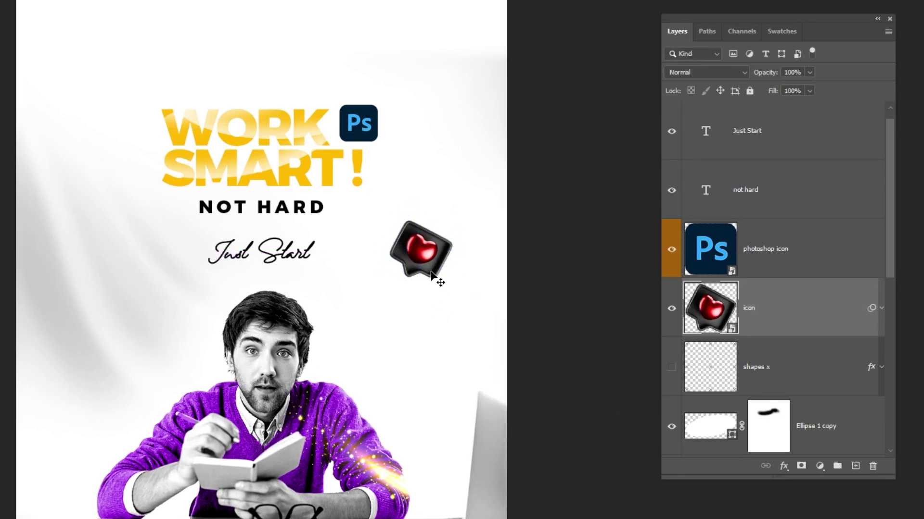
Step: Duplicate the heart to the left edge, rotate it about -36° and enlarge it
left_click_drag(443, 267, 217, 327)
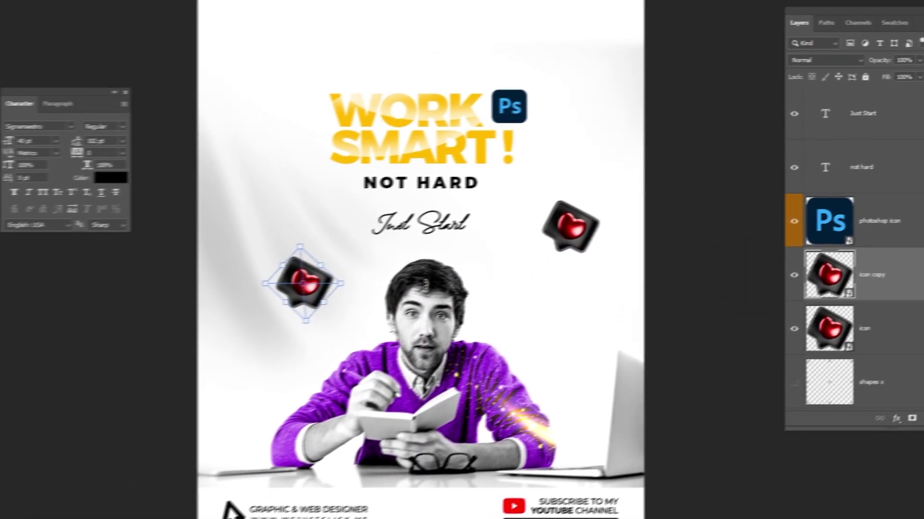
key("ctrl+t")
left_click_drag(345, 213, 294, 199)
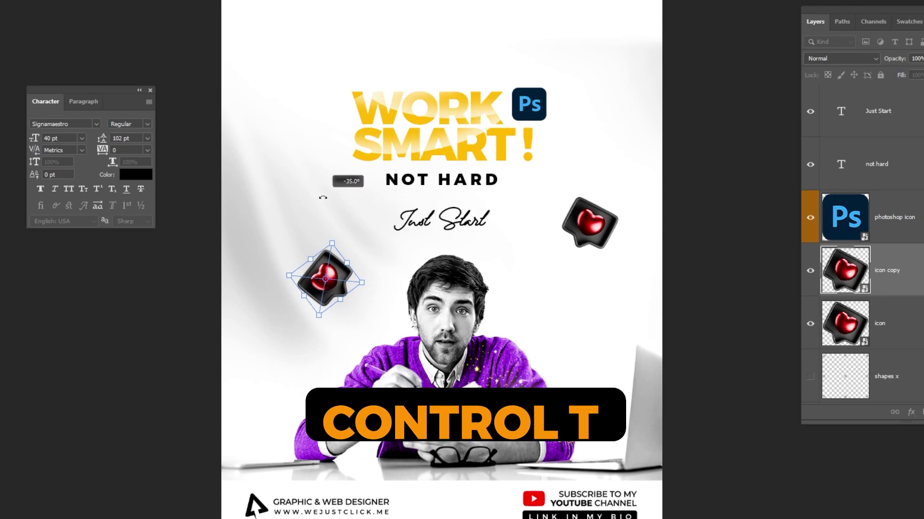
left_click_drag(363, 281, 266, 275)
key("Return")
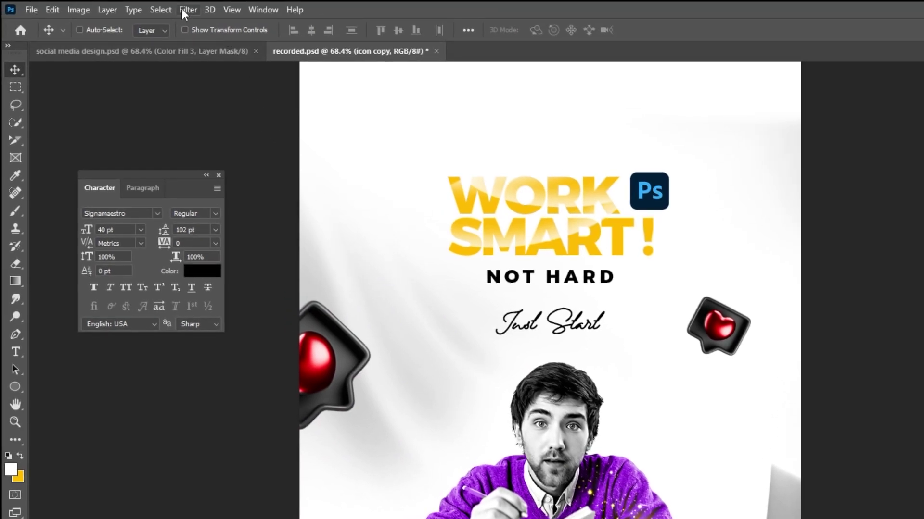
Step: Apply a 10-pixel Gaussian Blur to the enlarged heart copy
left_click(187, 10)
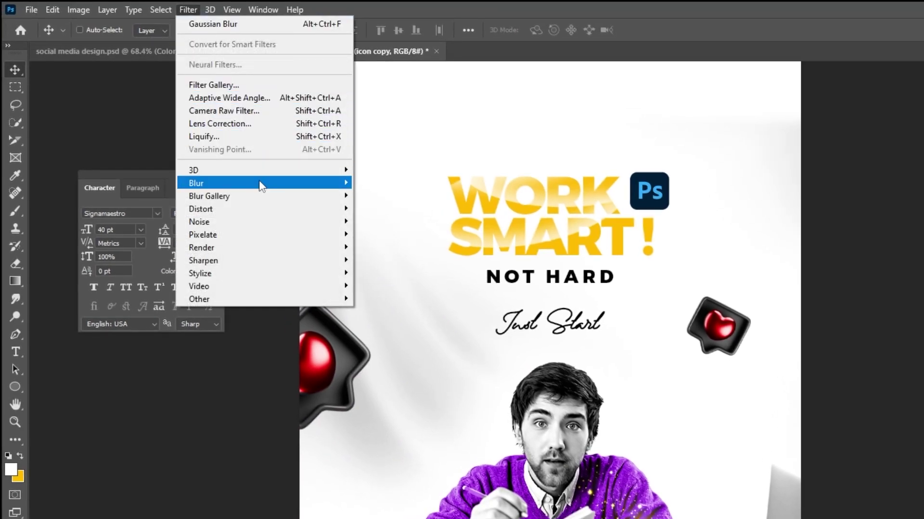
mouse_move(330, 189)
left_click(393, 234)
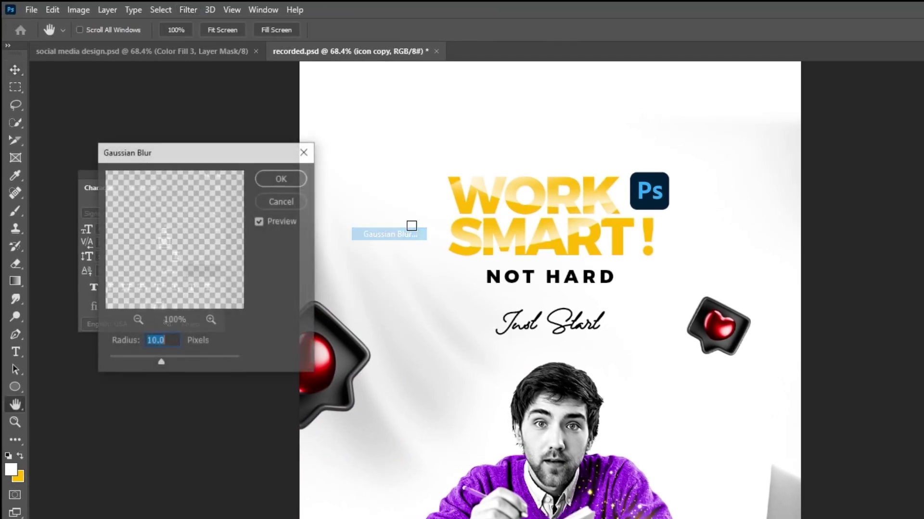
left_click_drag(244, 153, 199, 258)
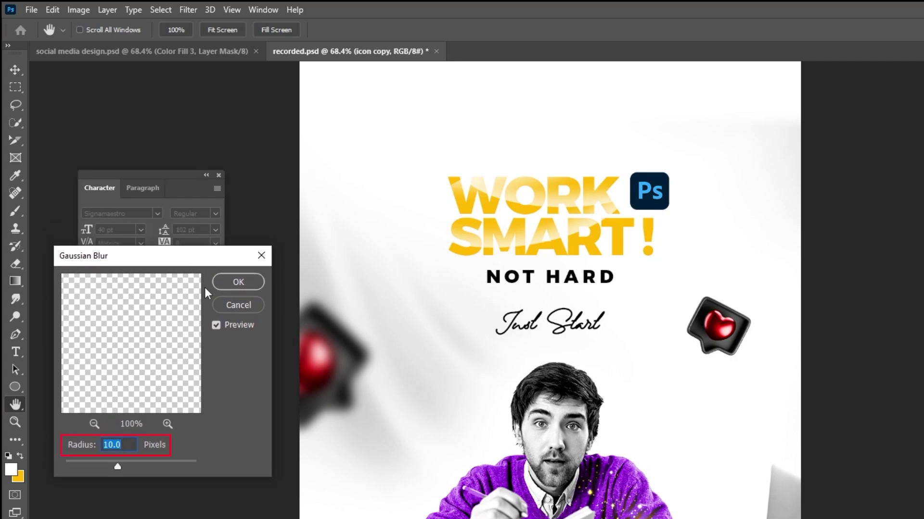
left_click(237, 283)
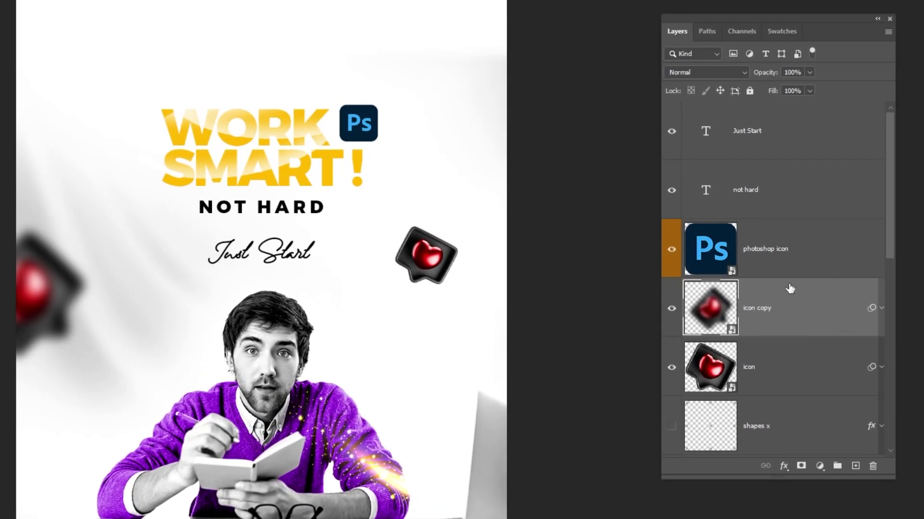
Step: Make the shapes x layer visible to show the small x marks at the top
scroll(790, 289, "up", 1)
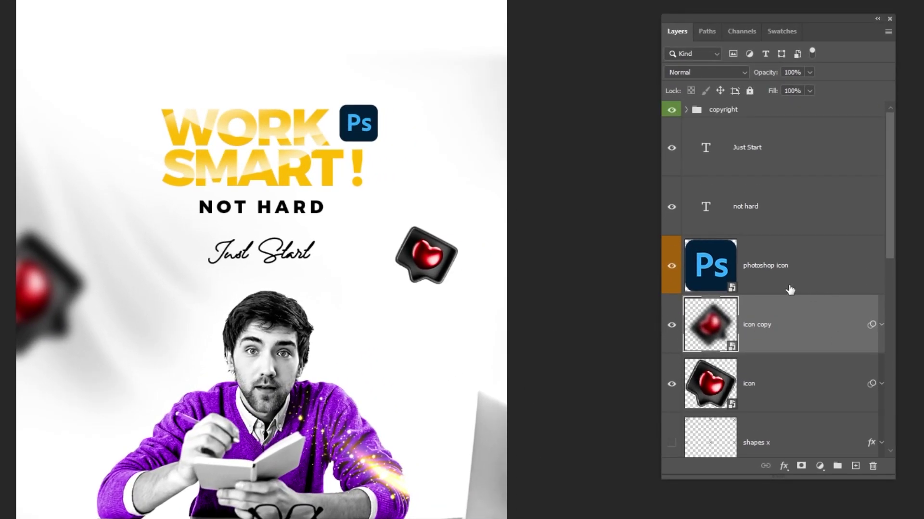
scroll(789, 291, "down", 3)
left_click(751, 331)
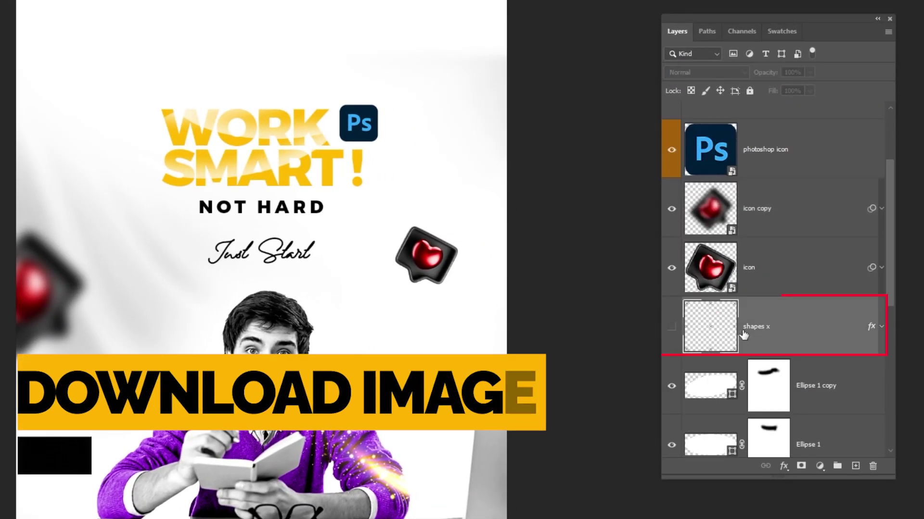
left_click(671, 327)
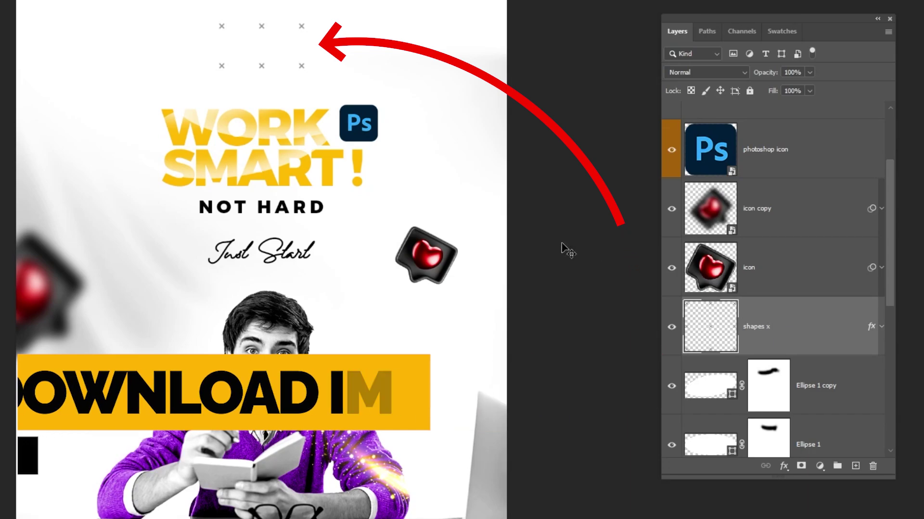